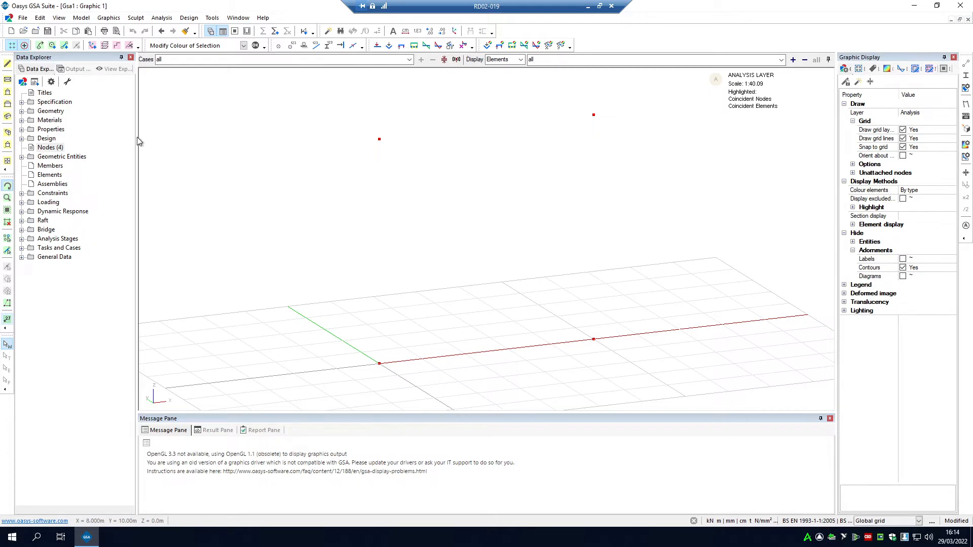
# Expand the Materials, Properties and Material Grades groups in the data tree and open the steel grades table
pyautogui.click(22, 120)
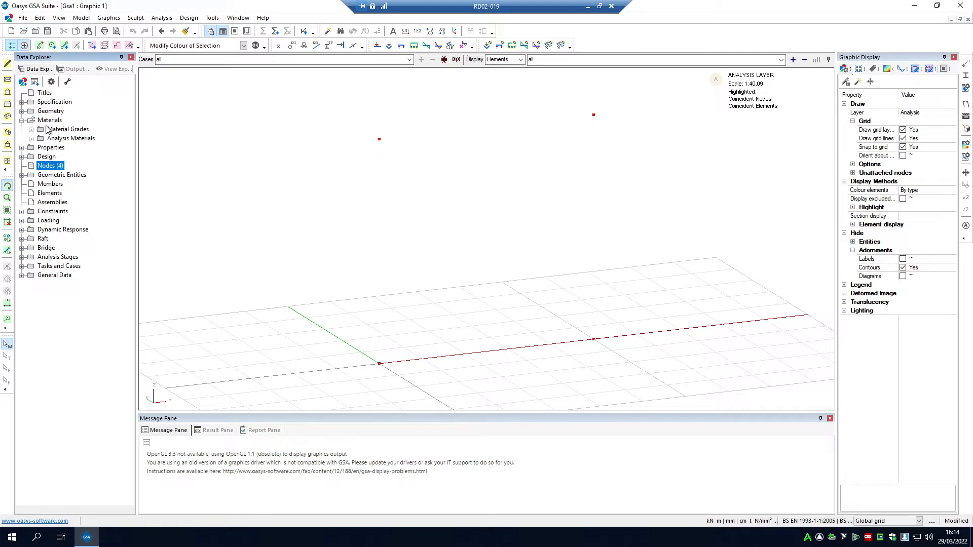
pyautogui.click(21, 121)
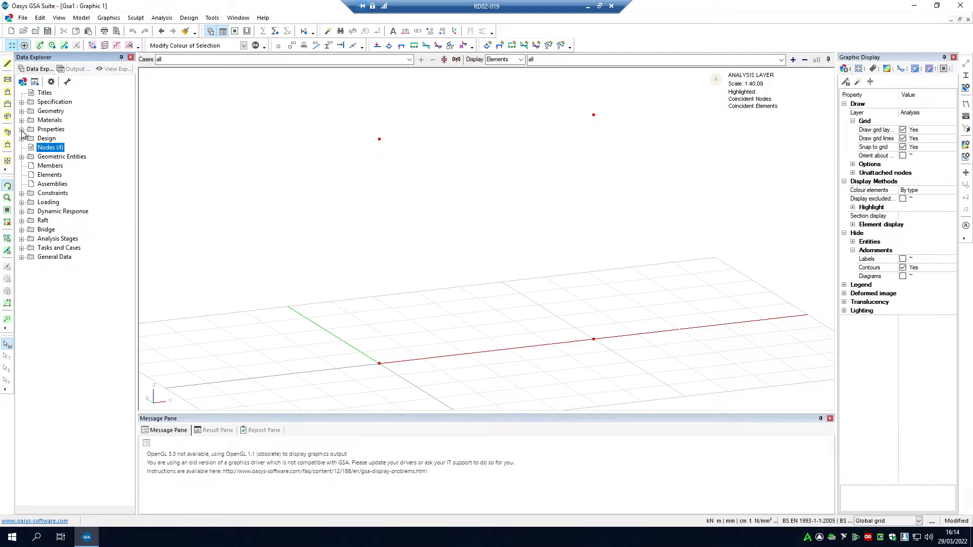
pyautogui.click(22, 130)
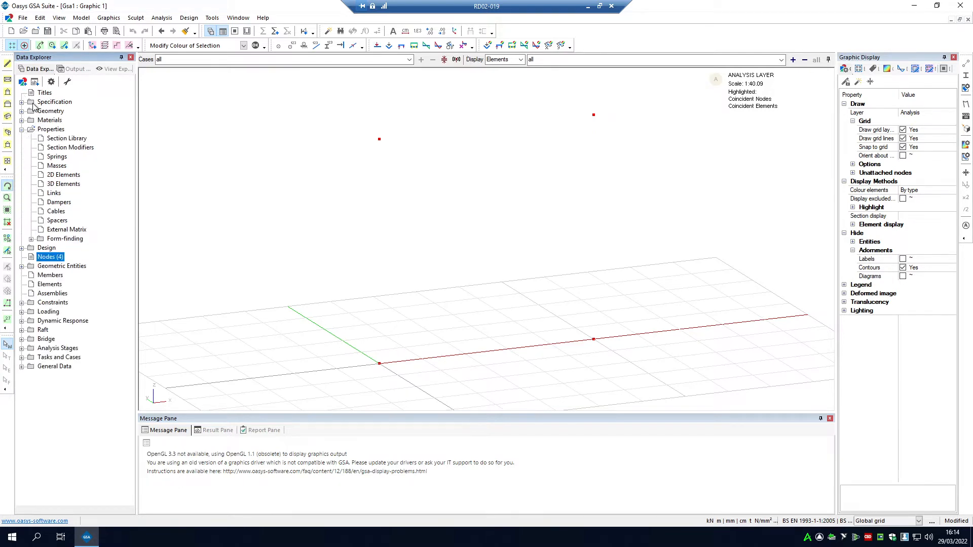
pyautogui.click(22, 121)
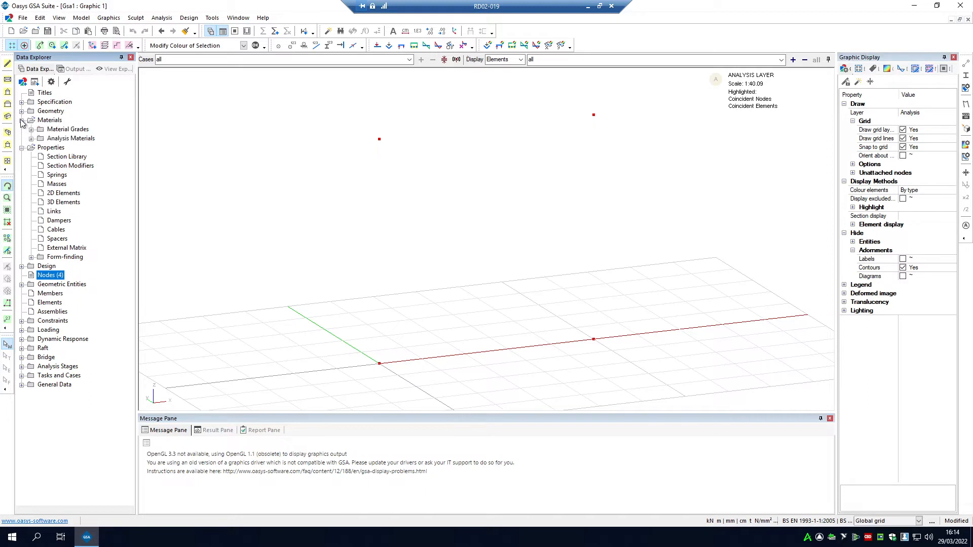
pyautogui.click(21, 112)
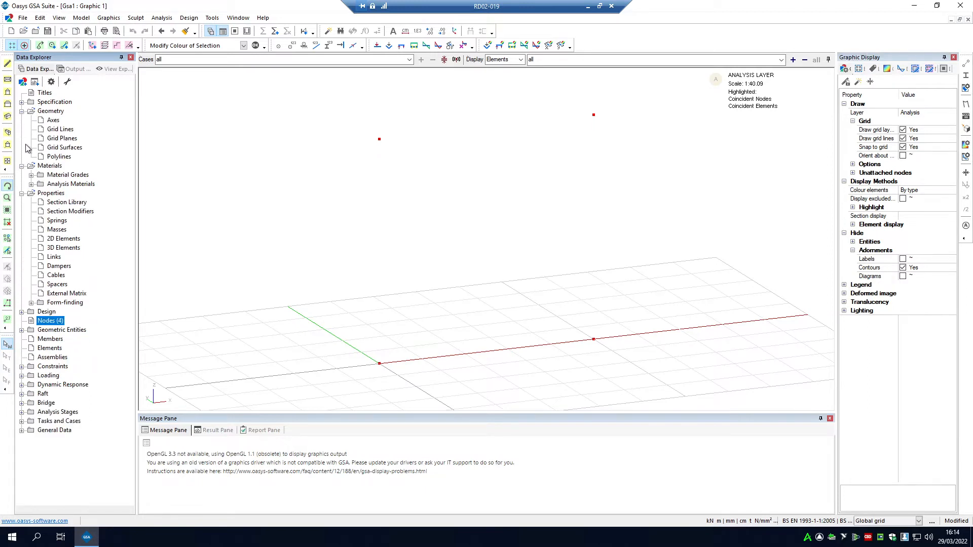
pyautogui.click(21, 111)
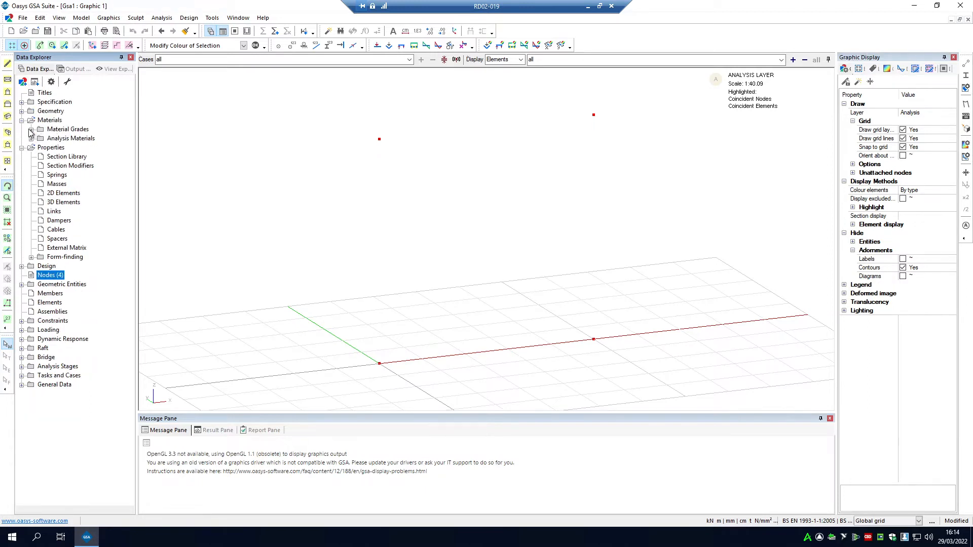
pyautogui.click(31, 130)
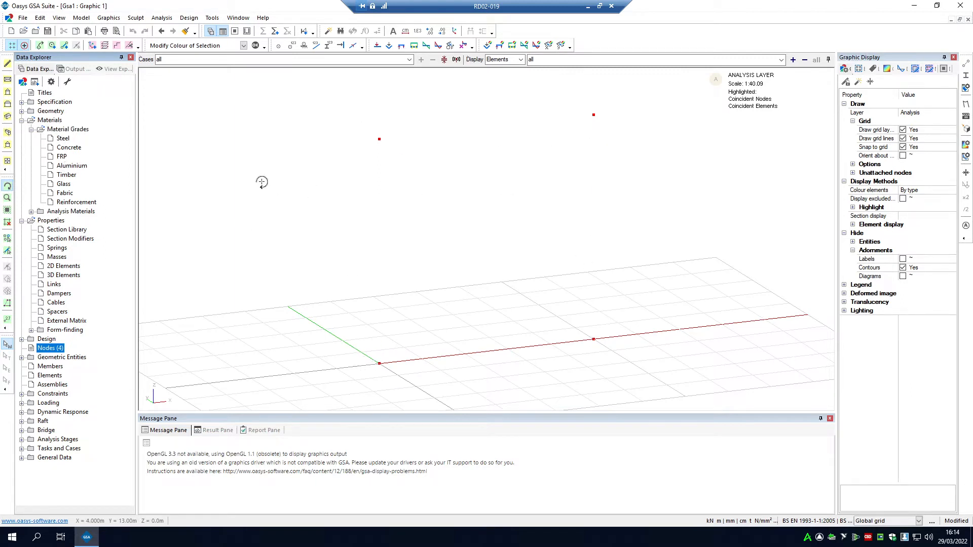
pyautogui.doubleClick(61, 140)
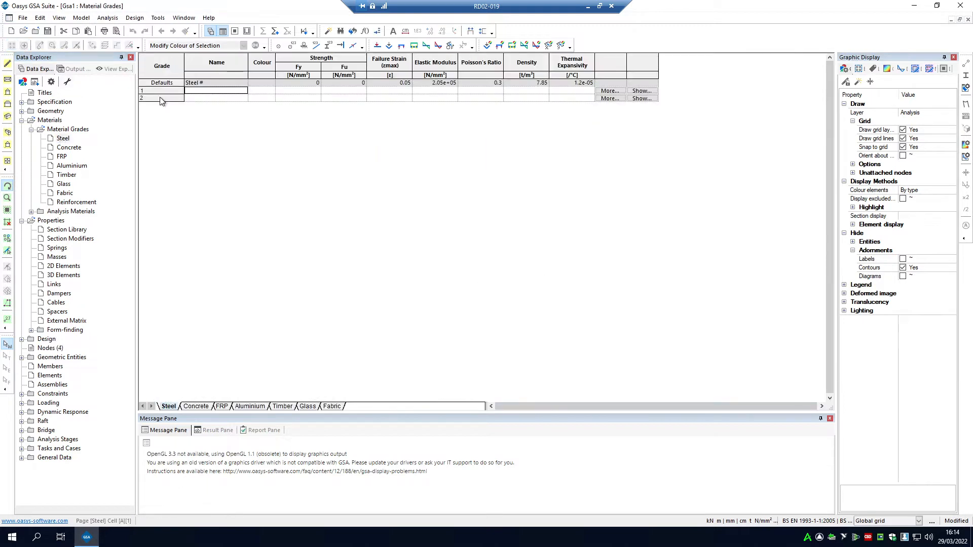
pyautogui.click(299, 91)
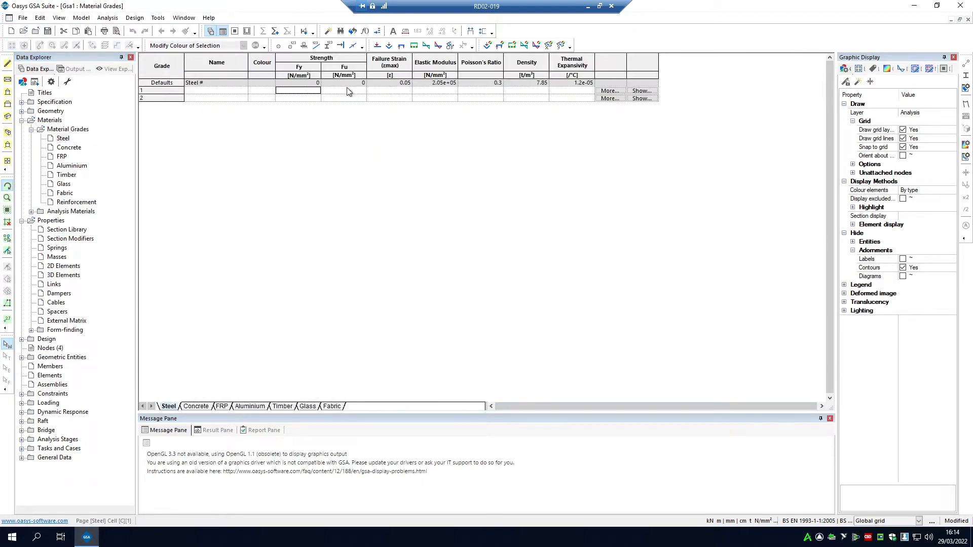
pyautogui.click(409, 92)
pyautogui.click(439, 98)
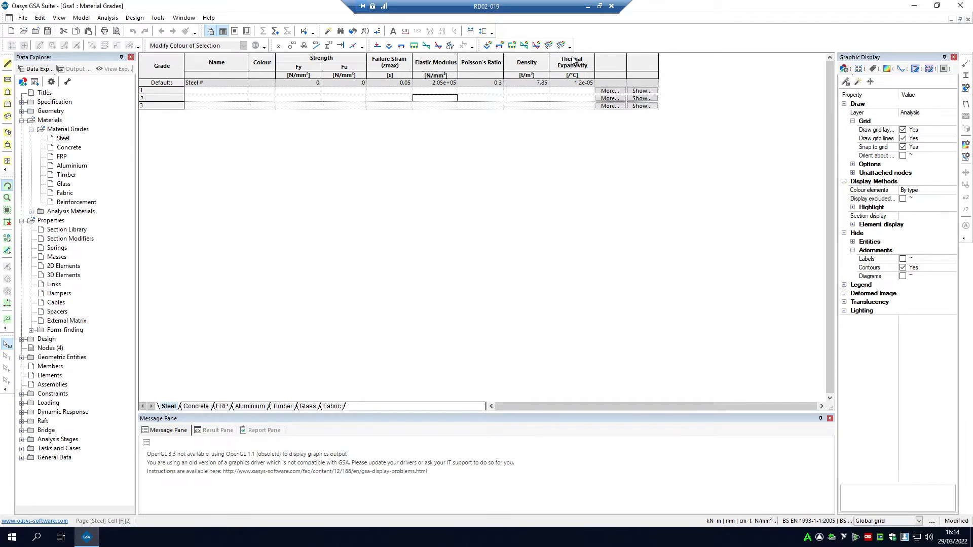
pyautogui.click(558, 92)
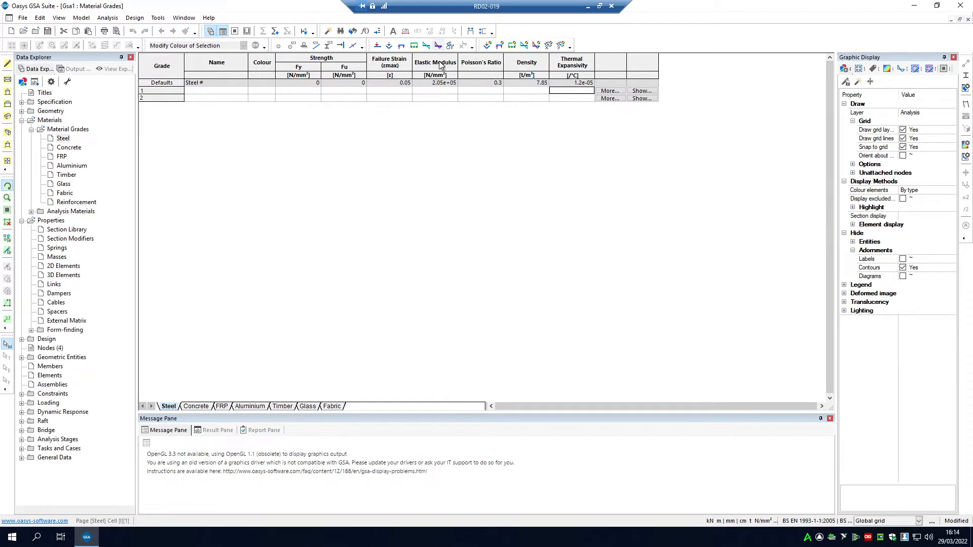
# Start defining steel grade 1 with the wizard and set the design specification's default steel to S355
pyautogui.click(200, 89)
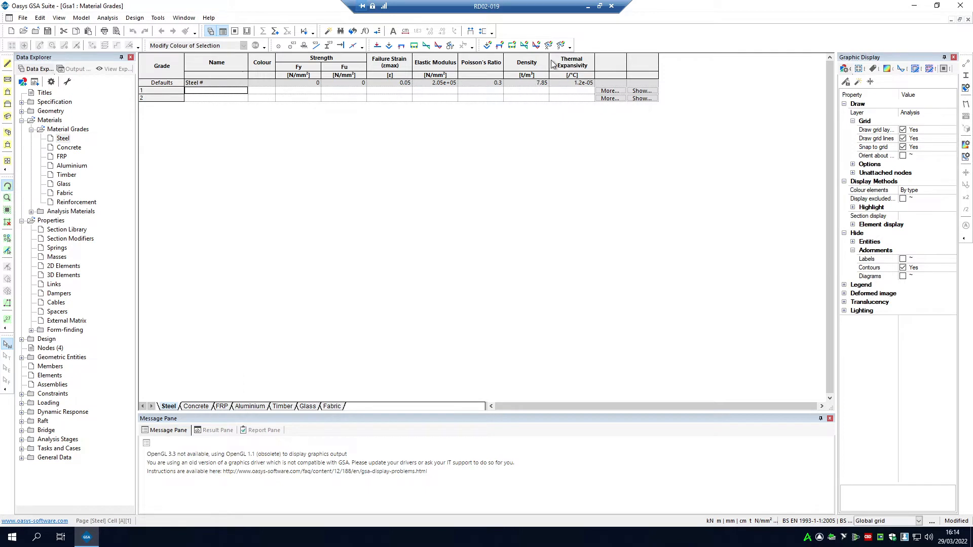
pyautogui.rightClick(214, 92)
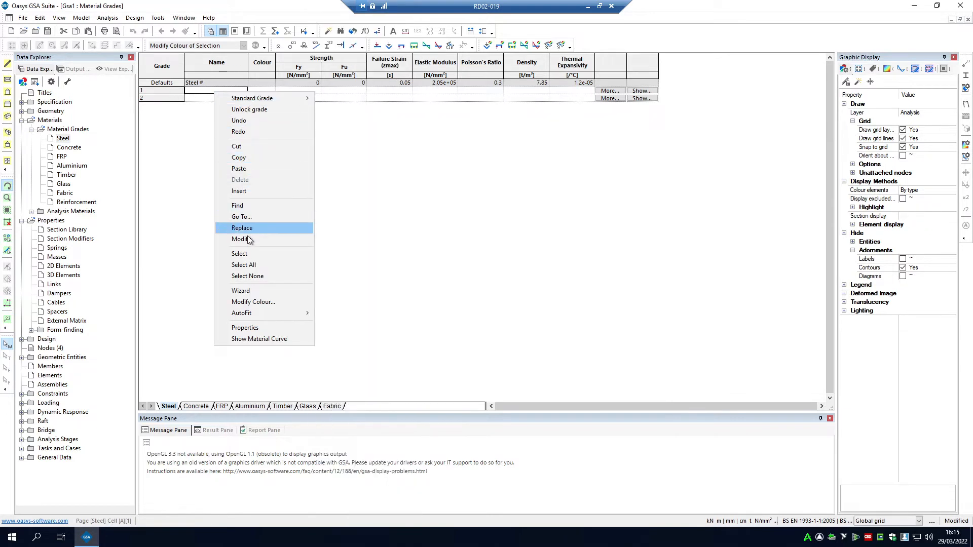
pyautogui.click(242, 291)
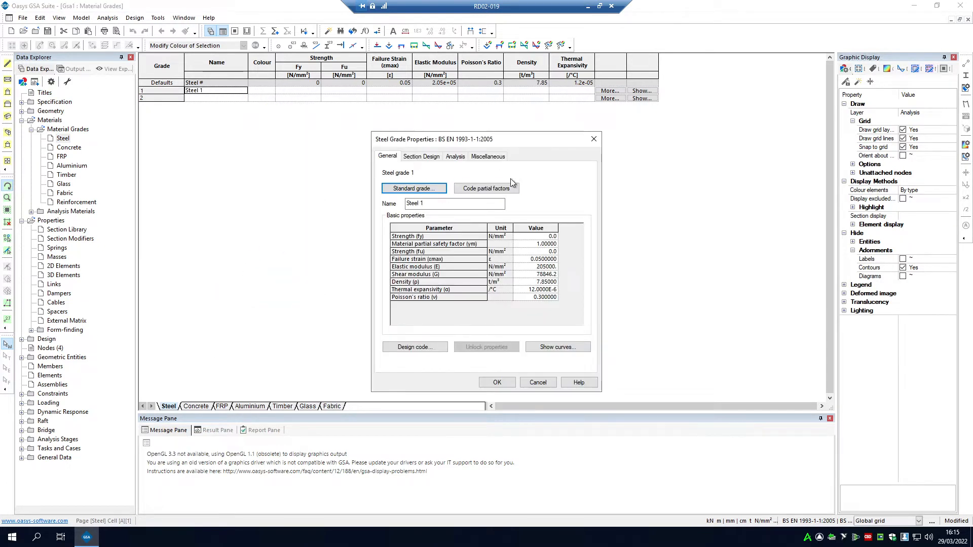
pyautogui.click(430, 348)
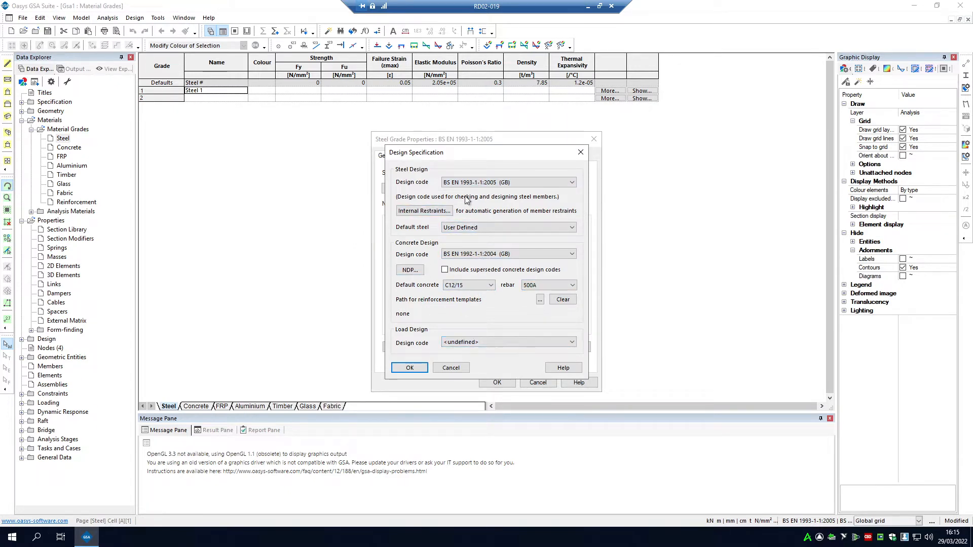
pyautogui.click(473, 228)
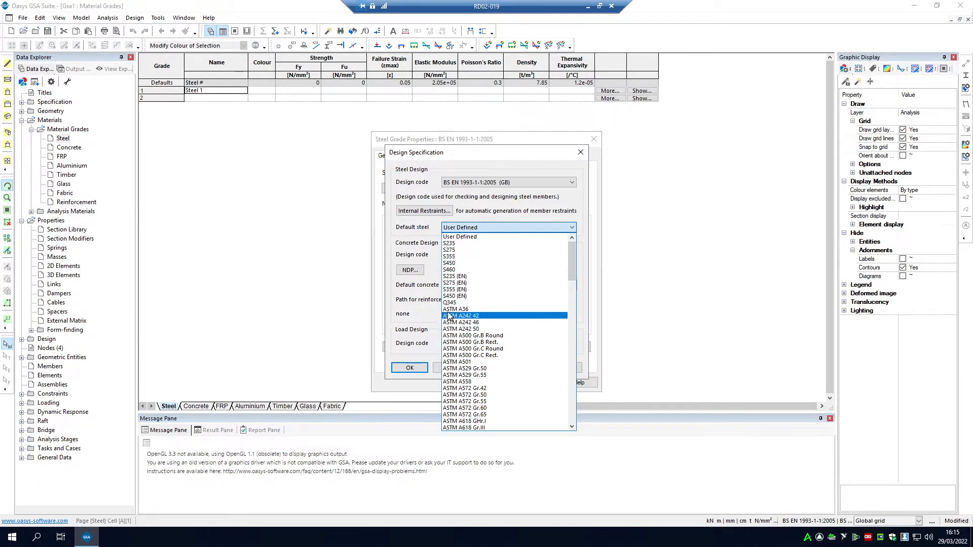
pyautogui.click(452, 257)
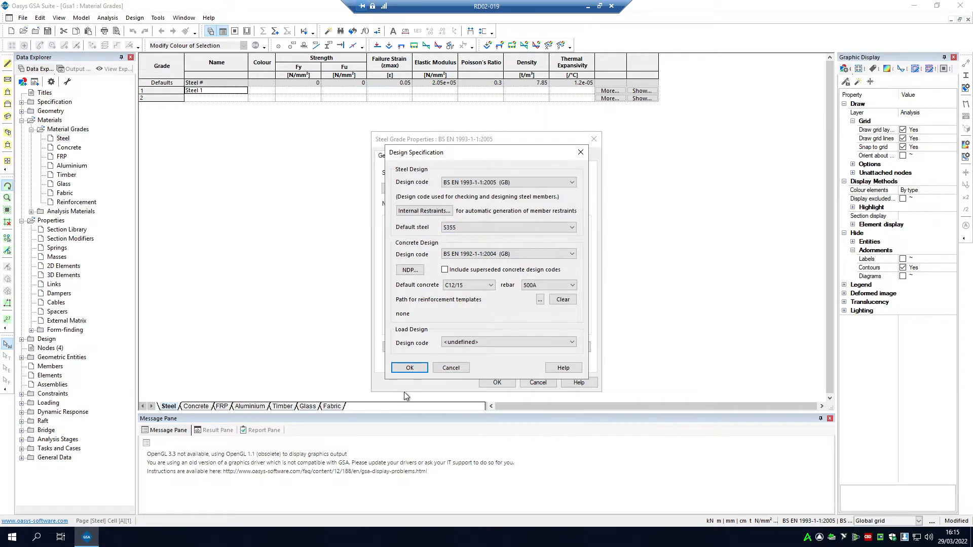
pyautogui.click(410, 368)
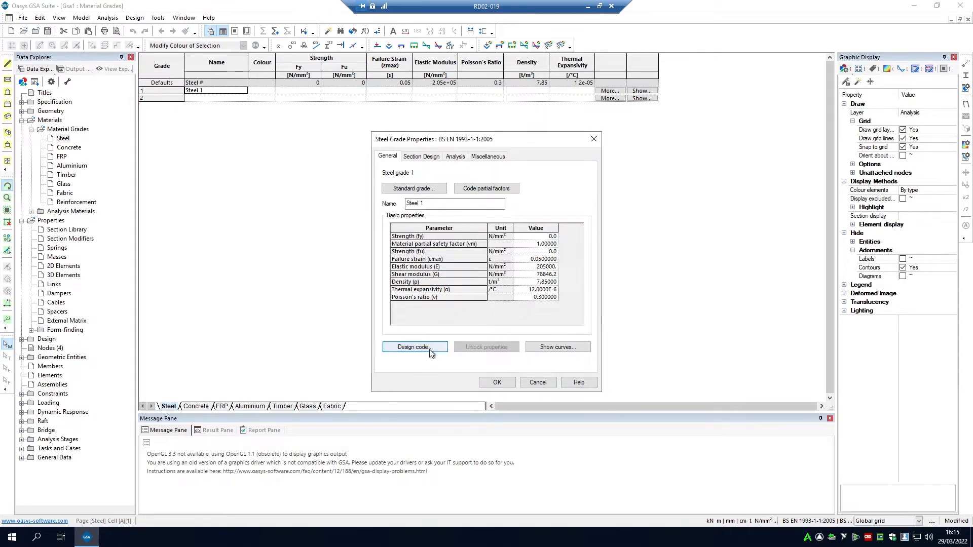
# Assign the standard grade S355 to steel grade 1, overwriting its existing properties, and accept the grade definition
pyautogui.click(422, 191)
pyautogui.click(455, 287)
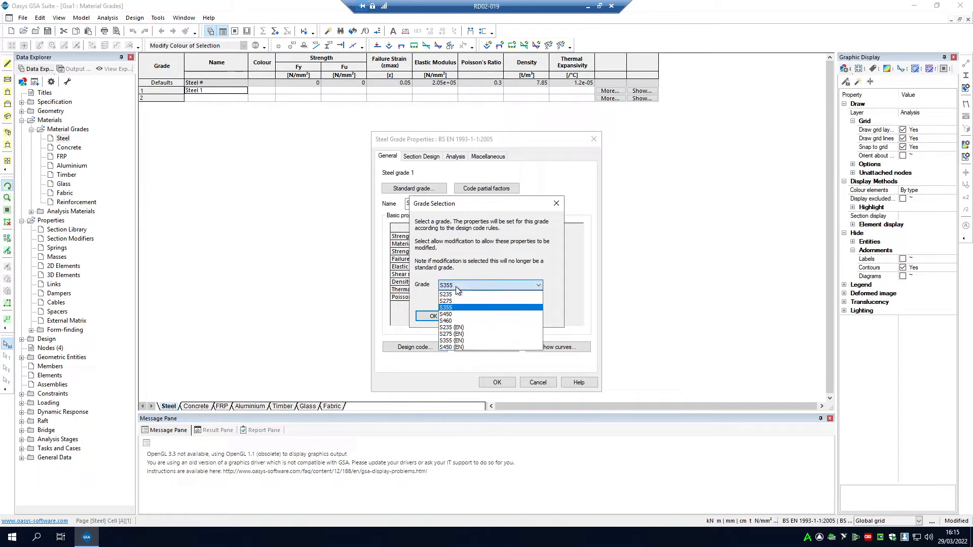
pyautogui.click(457, 286)
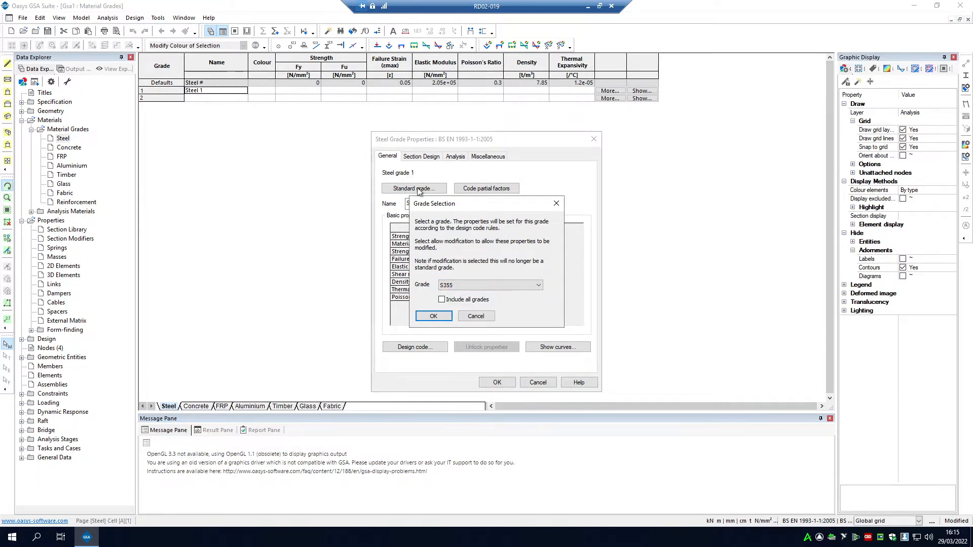
pyautogui.click(452, 285)
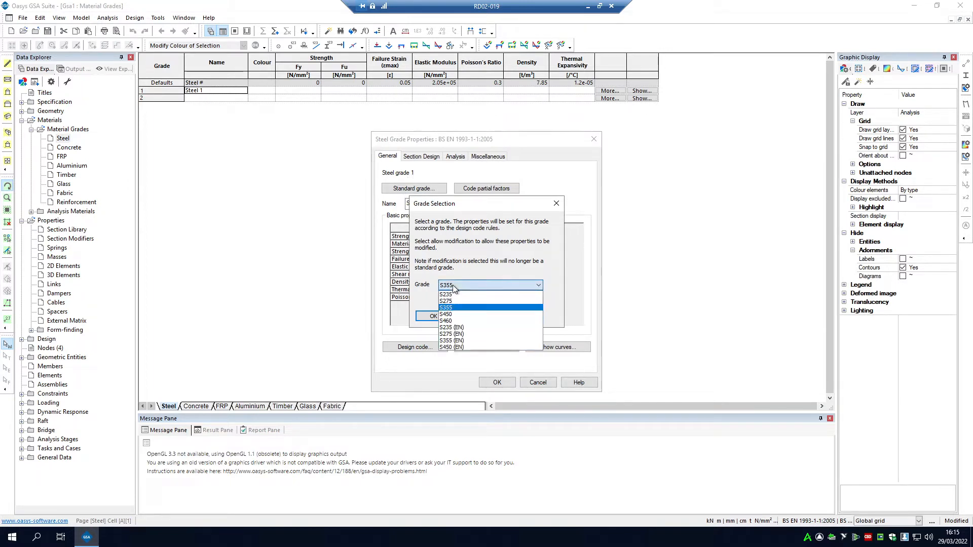
pyautogui.click(460, 285)
pyautogui.click(434, 316)
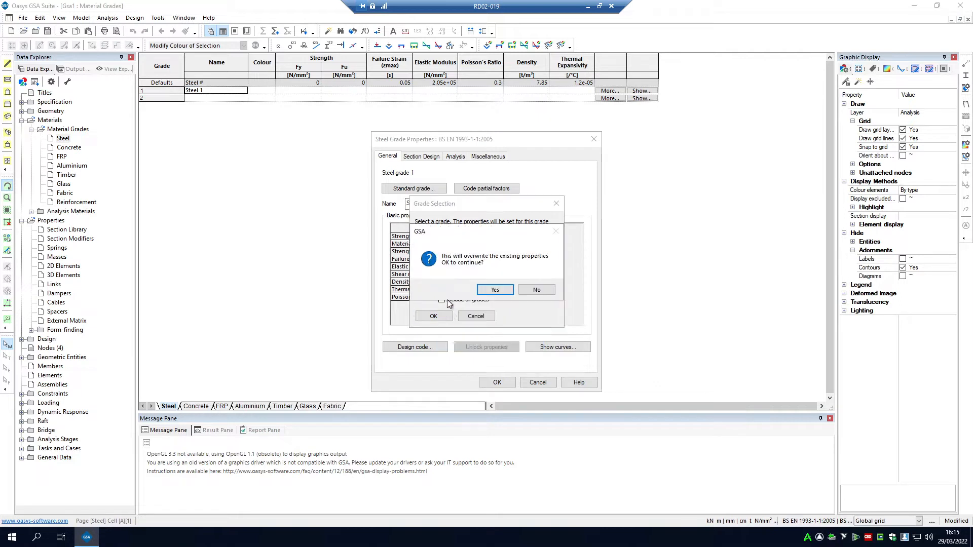
pyautogui.click(494, 289)
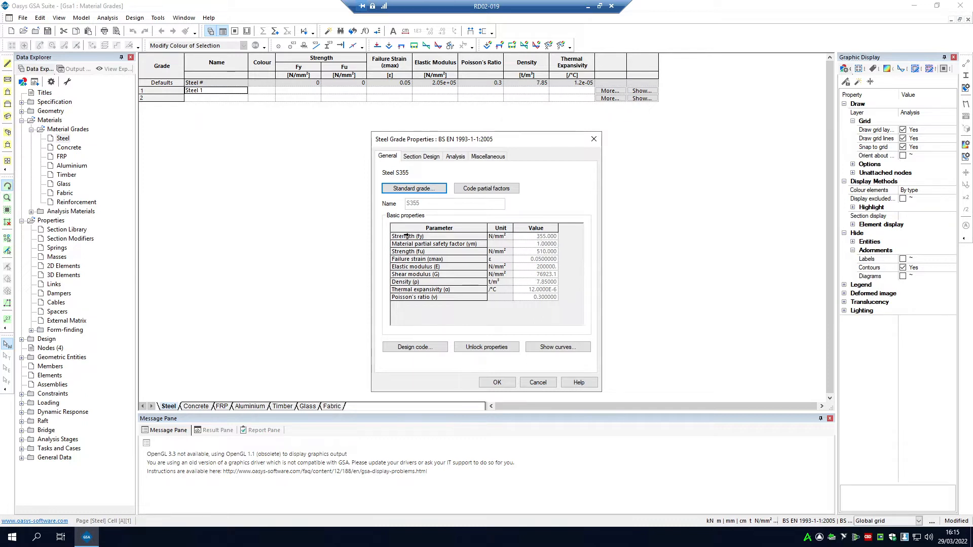
pyautogui.click(509, 383)
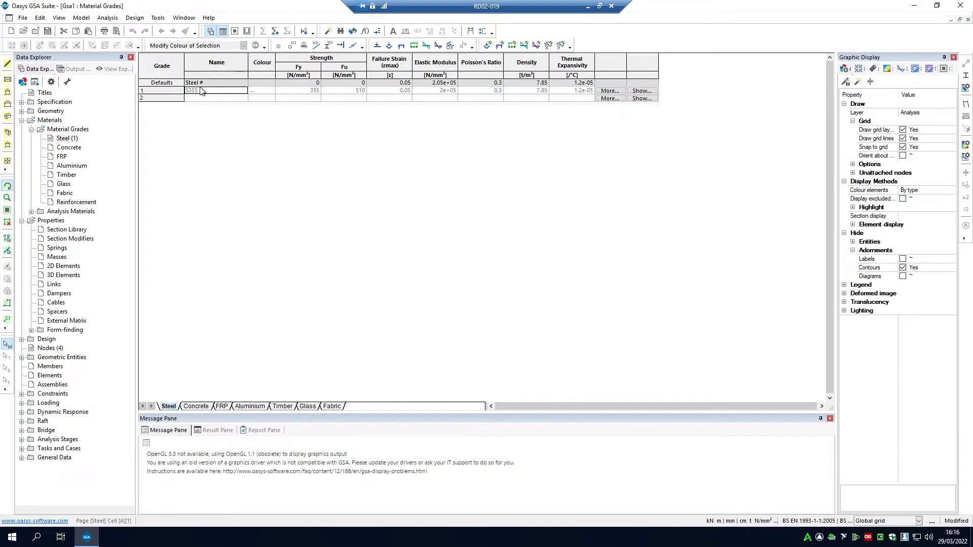
pyautogui.moveTo(203, 90); pyautogui.dragTo(582, 95)
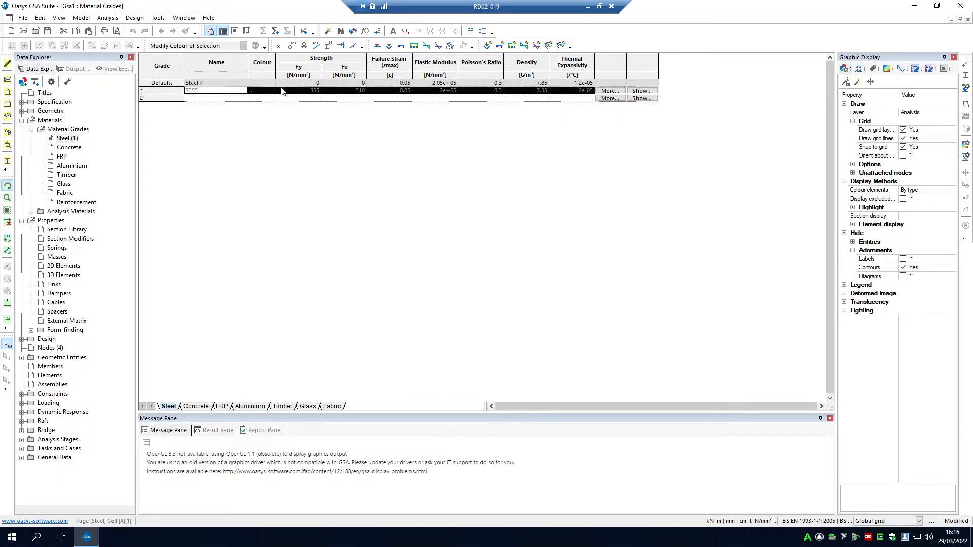
pyautogui.moveTo(292, 99); pyautogui.dragTo(293, 103)
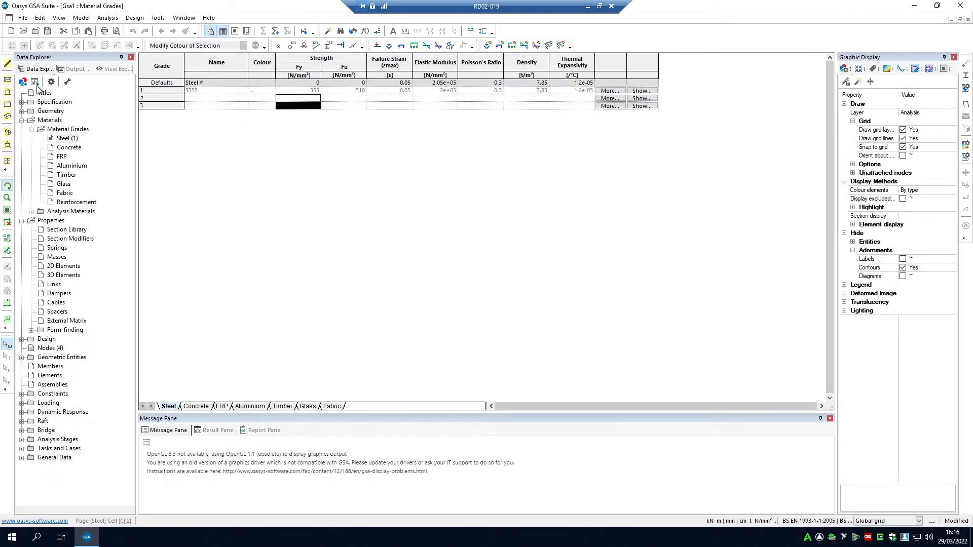
# Start a new section in the first row of the Section Library with the wizard and open its profile definition
pyautogui.doubleClick(61, 230)
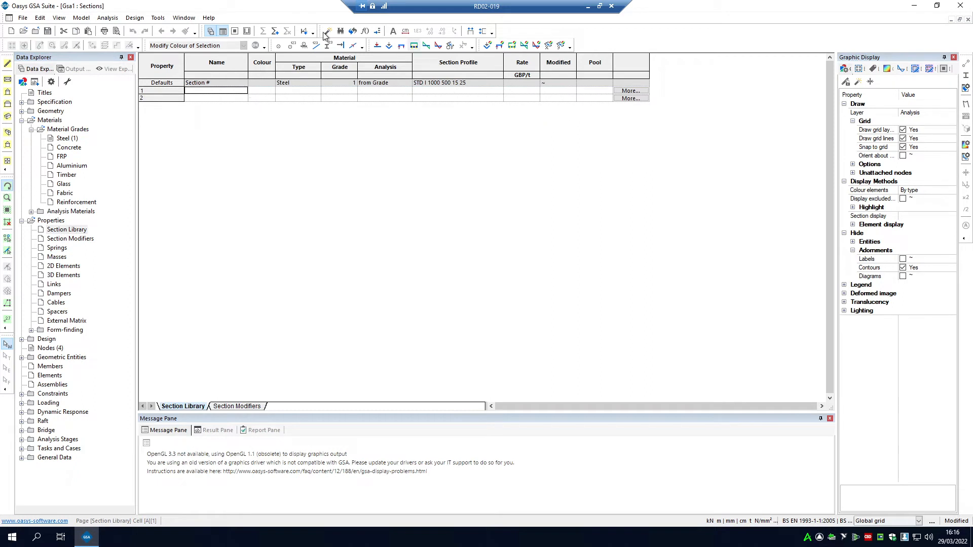
pyautogui.rightClick(223, 92)
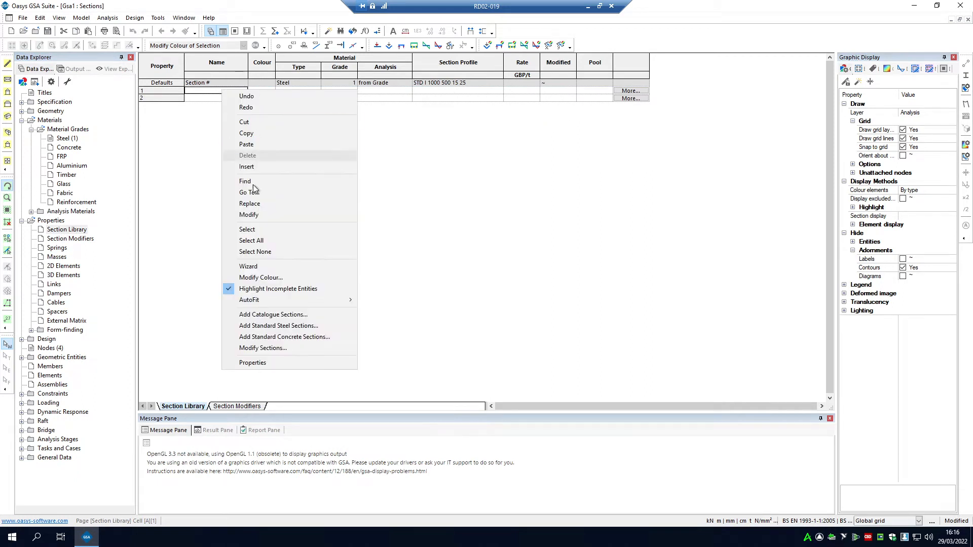
pyautogui.click(248, 267)
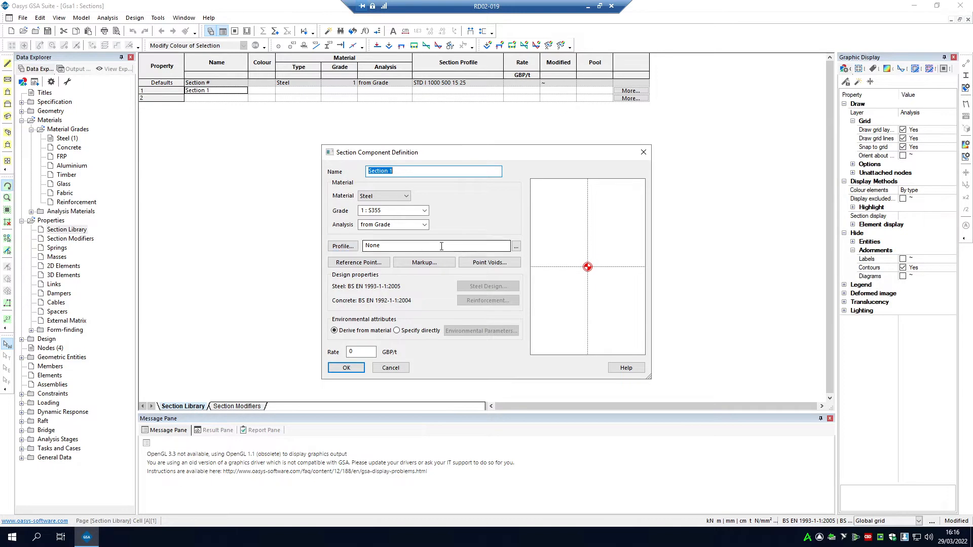
pyautogui.click(343, 247)
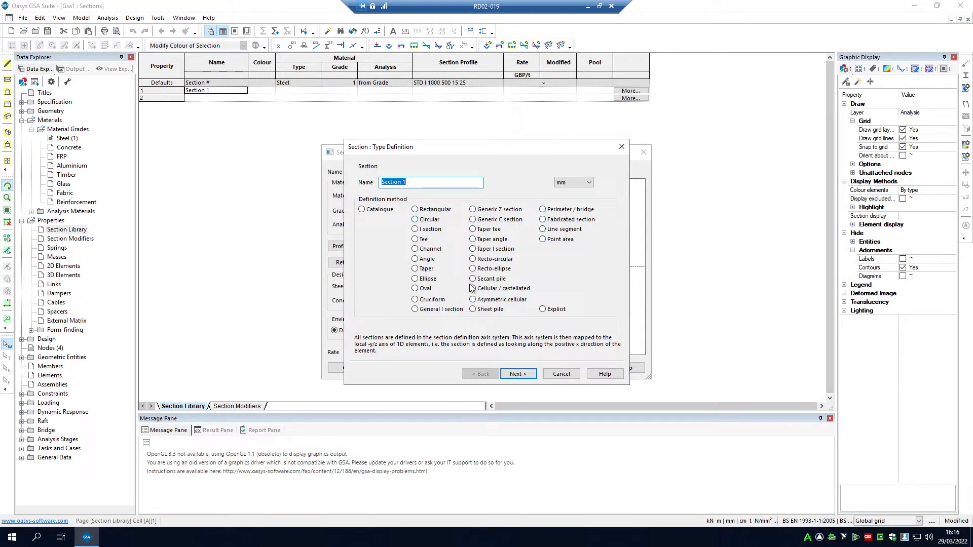
pyautogui.click(415, 229)
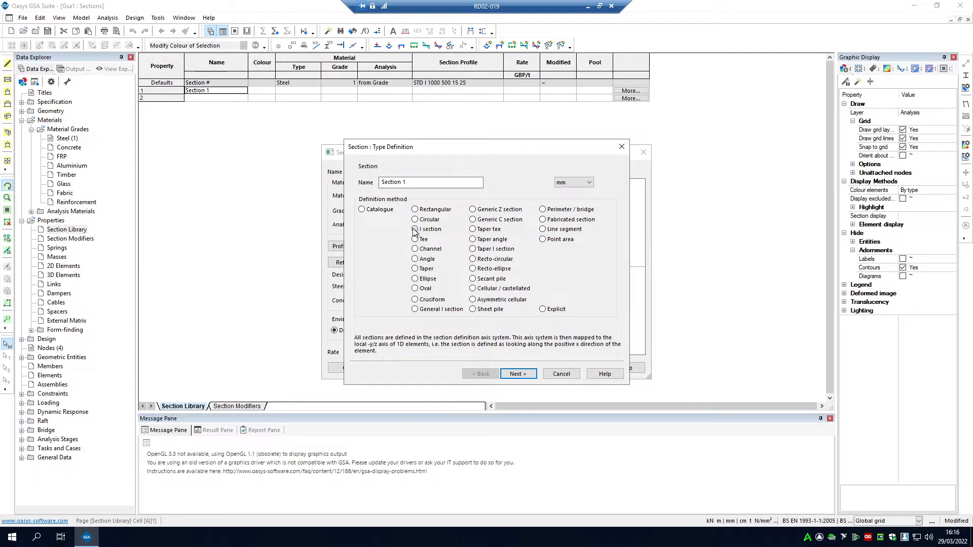
pyautogui.click(517, 374)
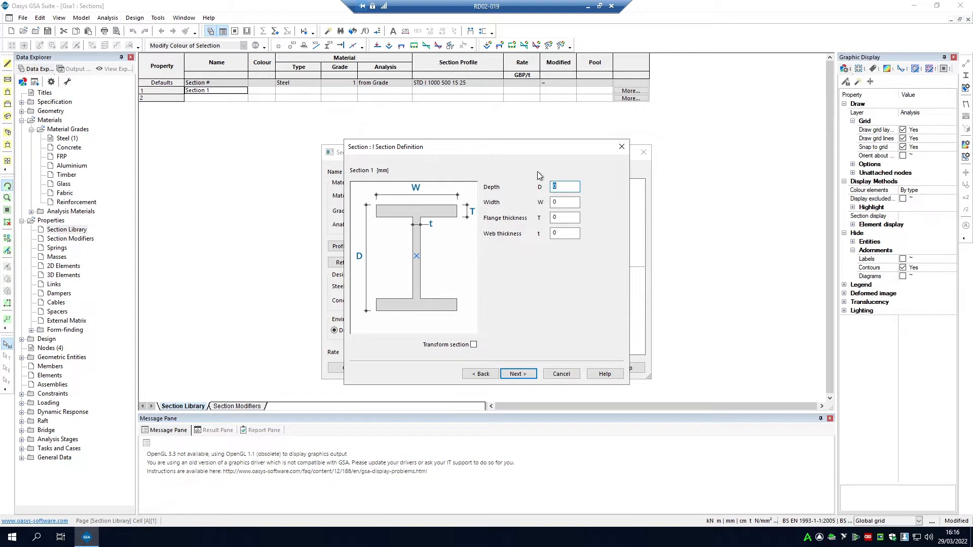
pyautogui.click(481, 374)
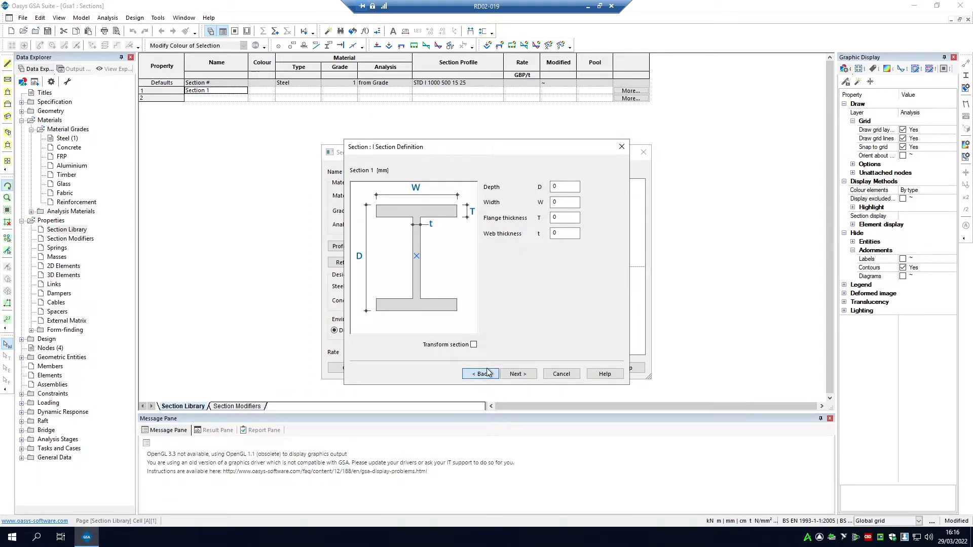
# Define the section profile from the British catalogue with the type Universal beams(UB) - EN10365:2017
pyautogui.click(362, 210)
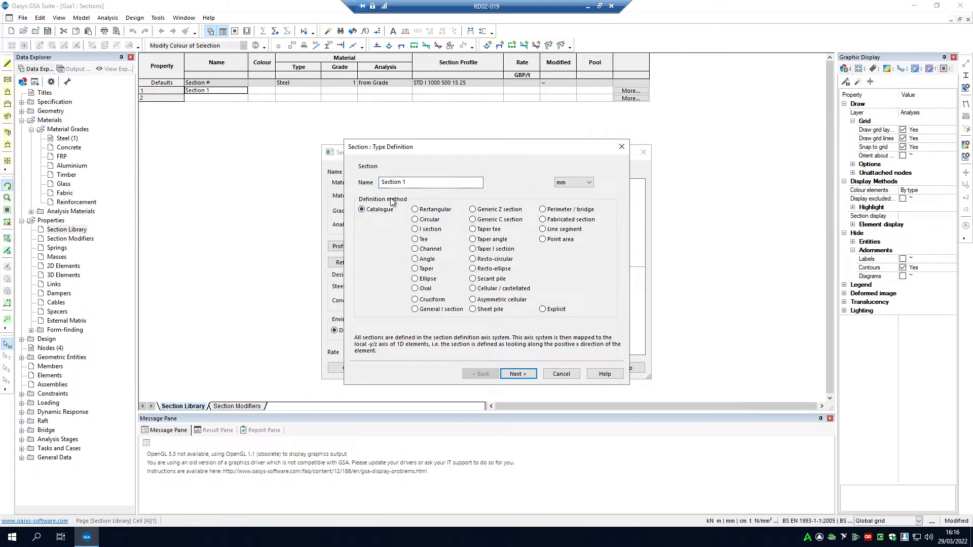
pyautogui.click(517, 374)
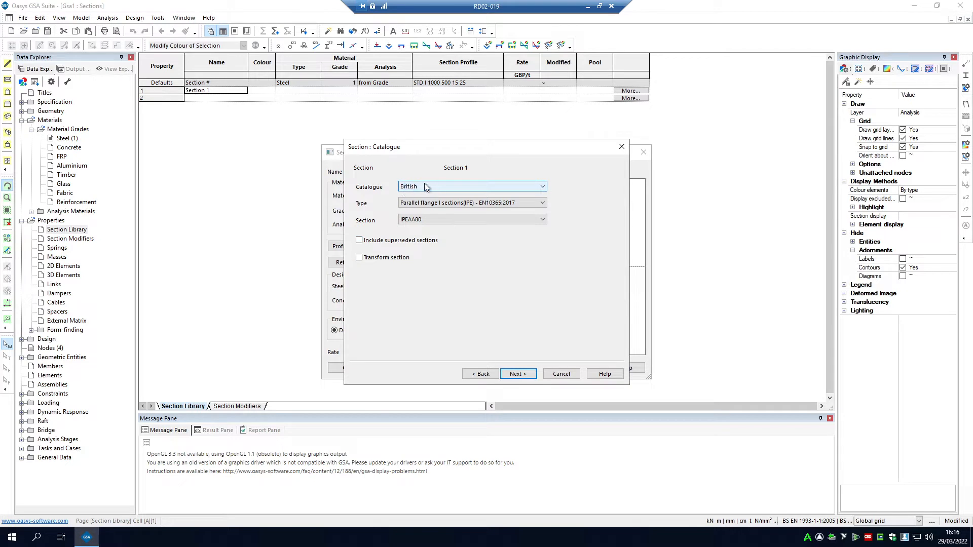
pyautogui.click(451, 204)
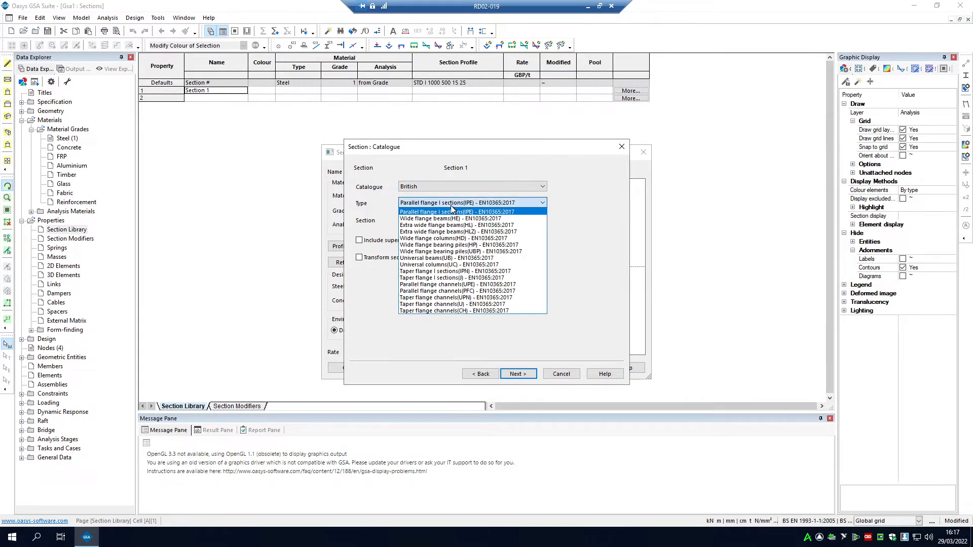
pyautogui.click(452, 212)
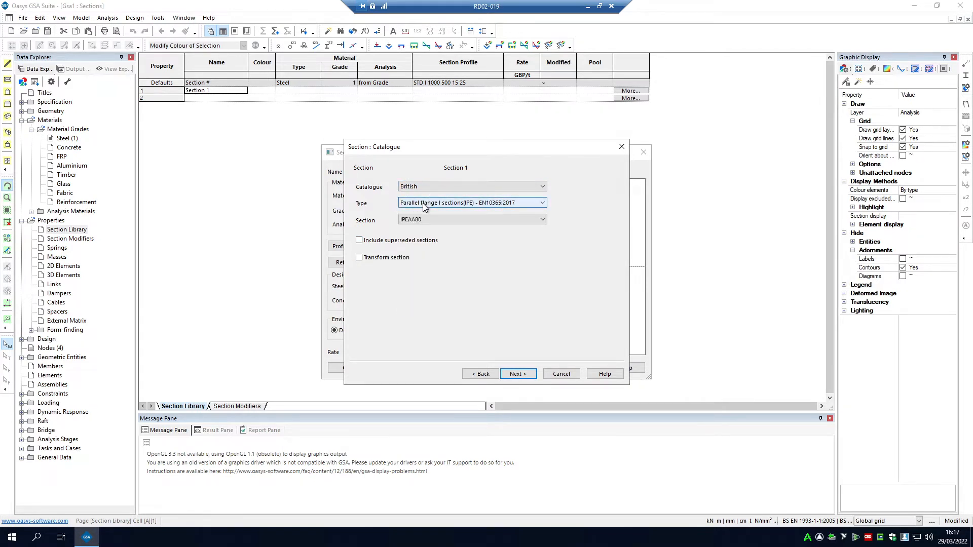
pyautogui.click(449, 220)
pyautogui.click(432, 203)
pyautogui.click(432, 204)
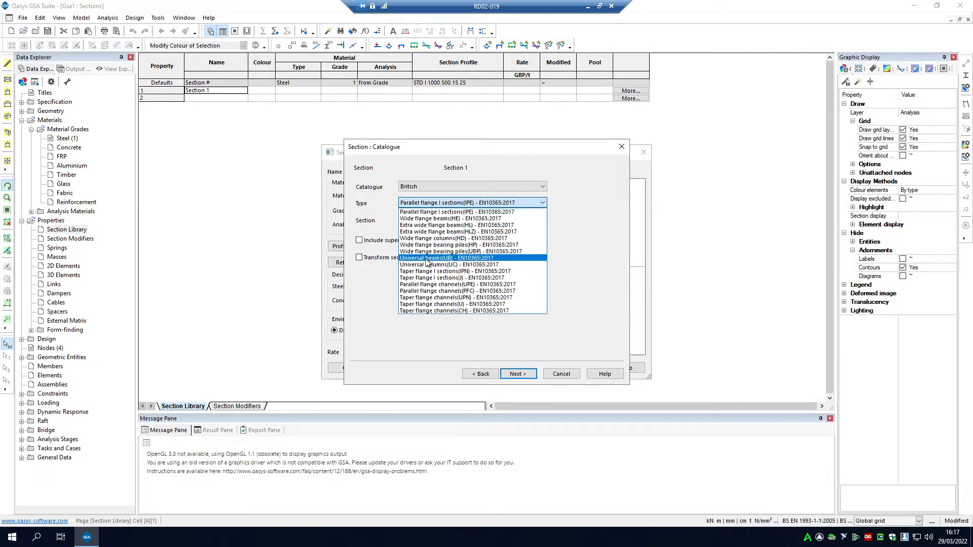
pyautogui.click(427, 261)
# Browse the universal beam sizes, try the Universal columns(UC) type, and return the type to Universal beams(UB)
pyautogui.click(423, 221)
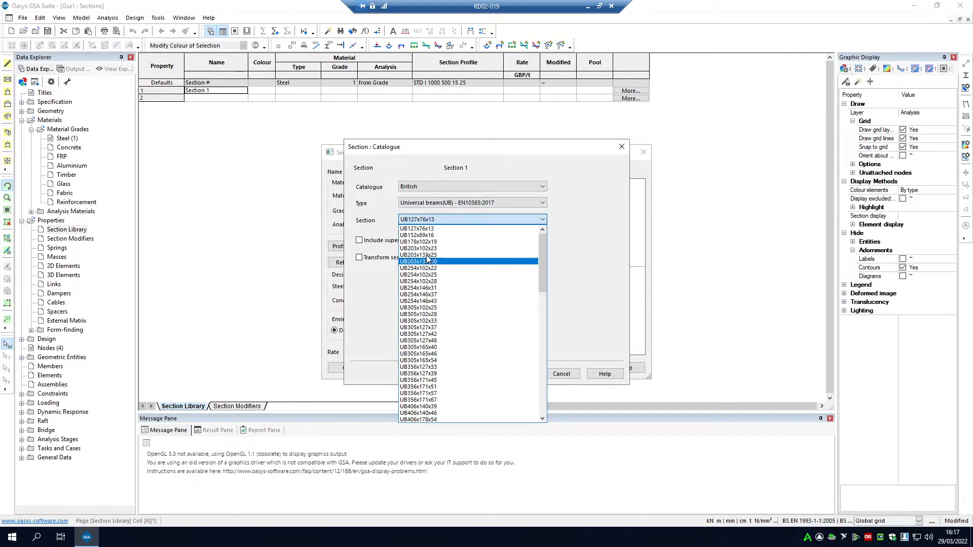
pyautogui.click(542, 296)
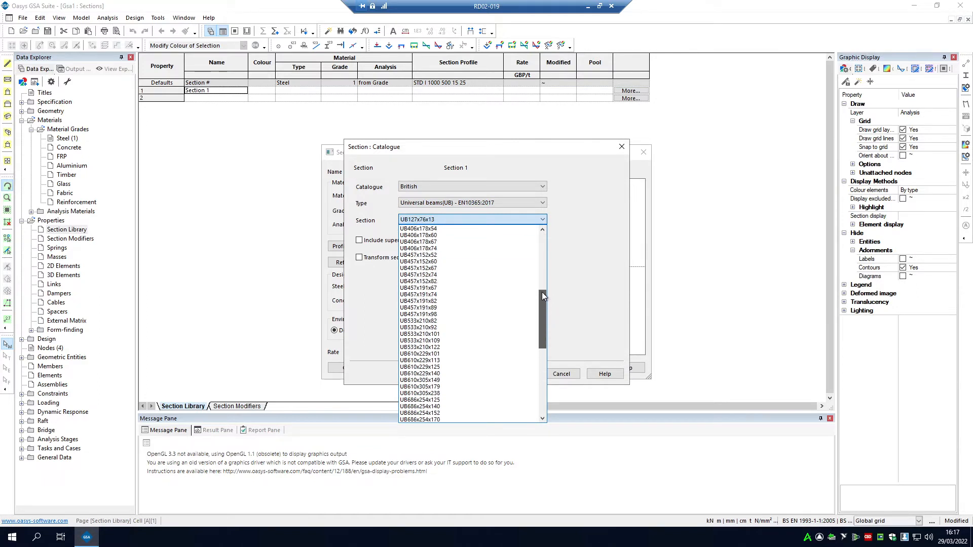
pyautogui.moveTo(542, 293); pyautogui.dragTo(545, 232)
pyautogui.click(505, 222)
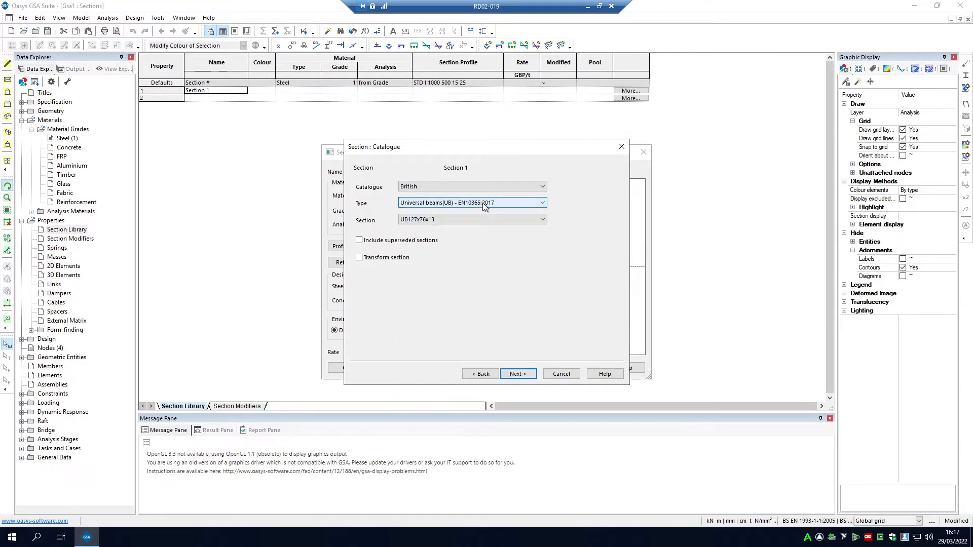
pyautogui.click(482, 203)
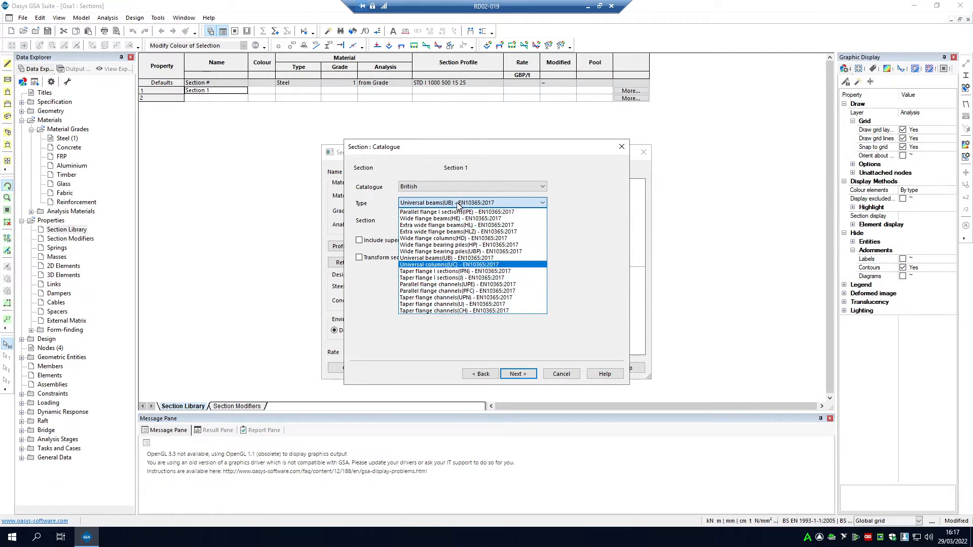
pyautogui.click(450, 264)
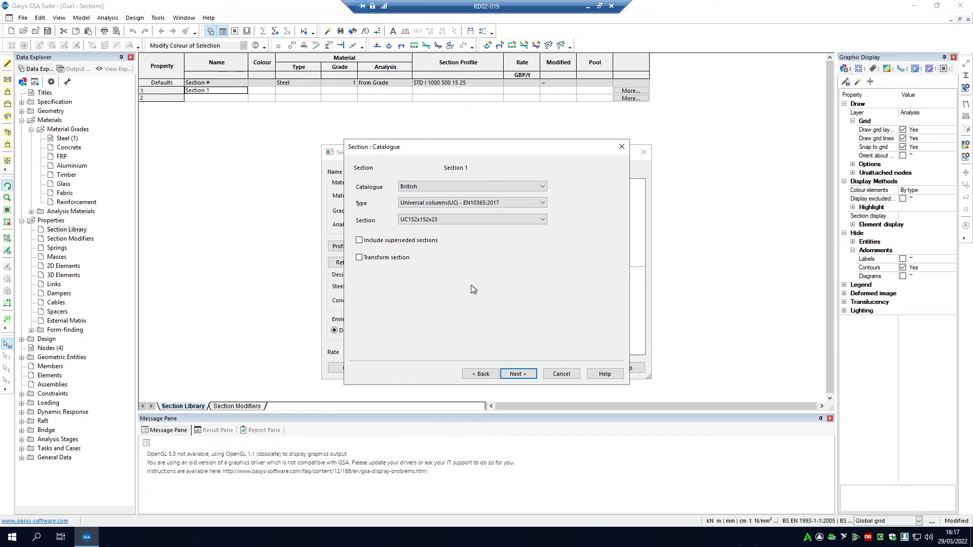
pyautogui.click(438, 220)
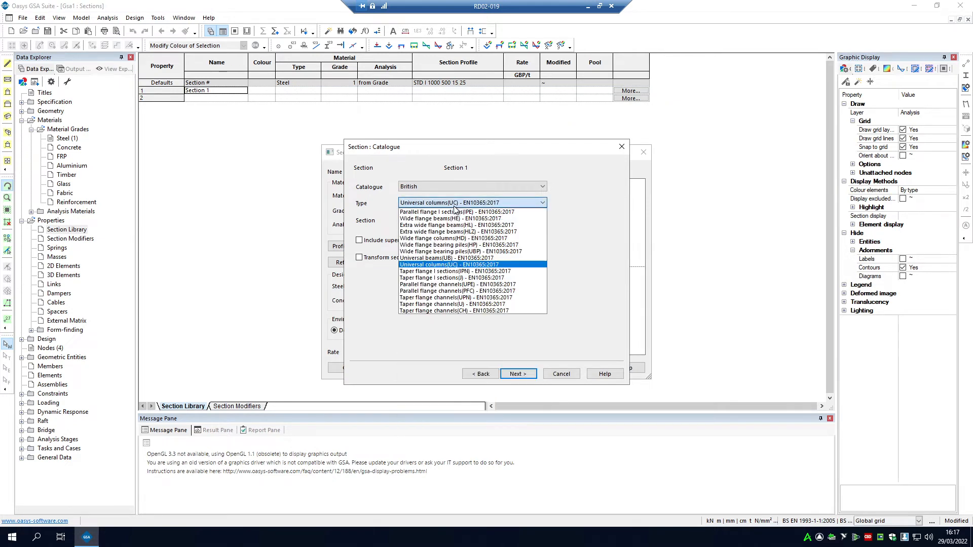
pyautogui.click(450, 258)
# Choose the UB356x127x33 profile, finish the profile definition and accept Section 1
pyautogui.click(457, 221)
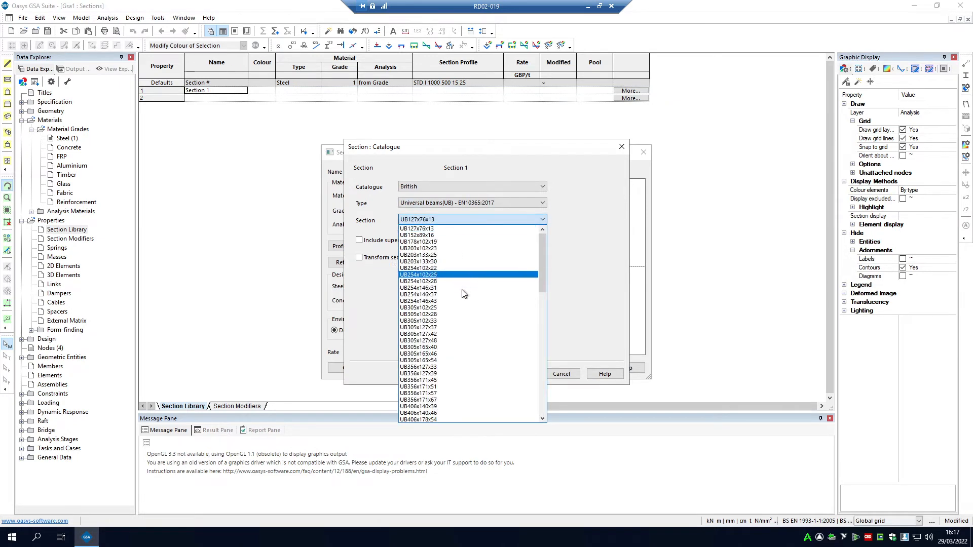
pyautogui.scroll(-3, 427, 330)
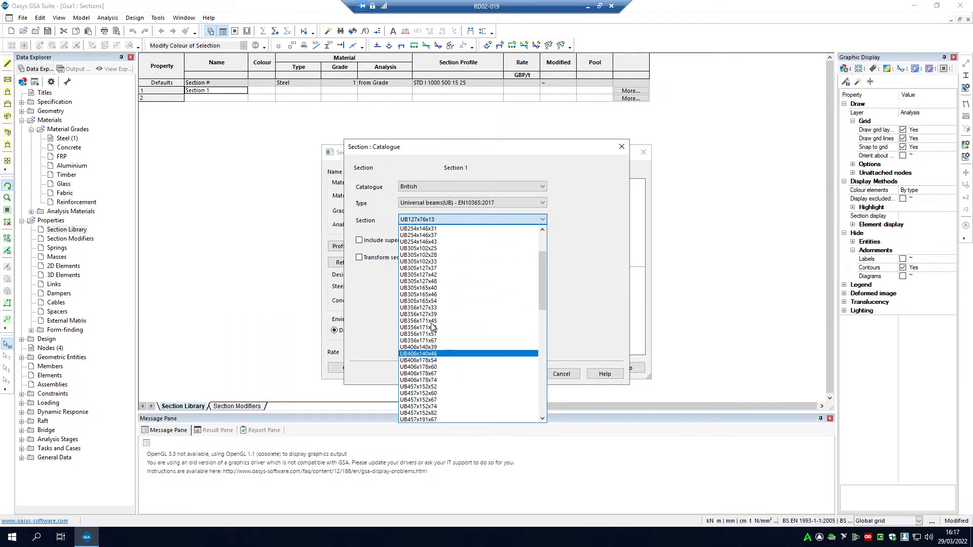
pyautogui.click(426, 307)
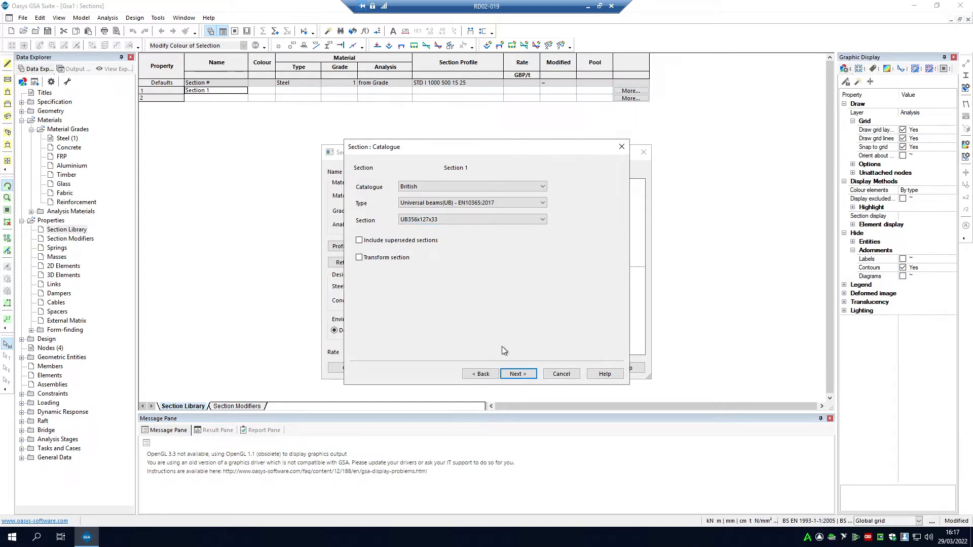
pyautogui.click(517, 373)
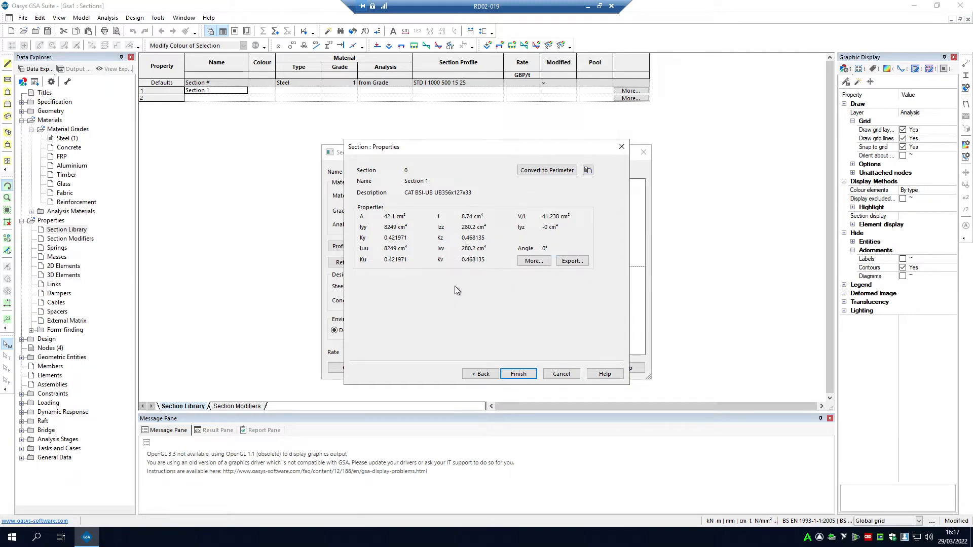
pyautogui.click(525, 377)
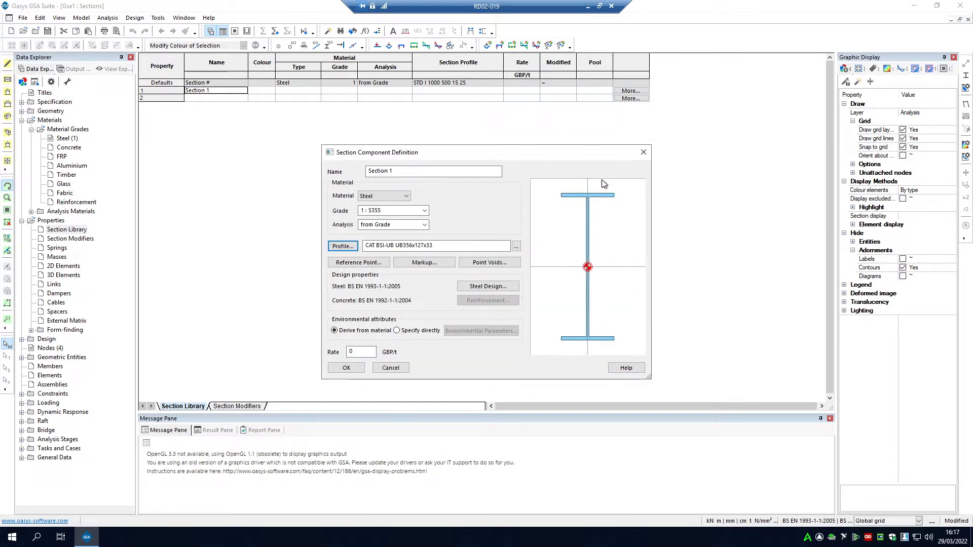
pyautogui.click(347, 368)
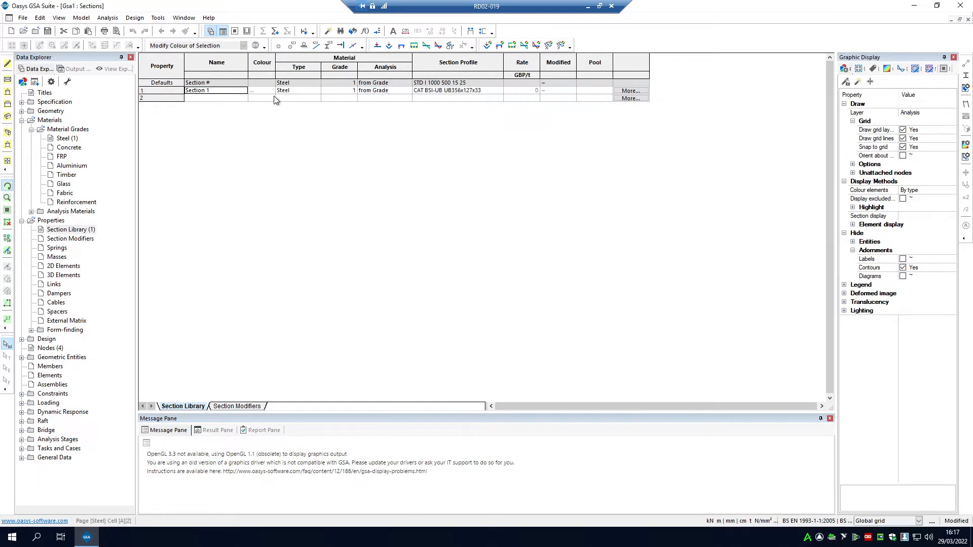
# Open the Elements table and set the type of element 1 to Beam
pyautogui.click(64, 138)
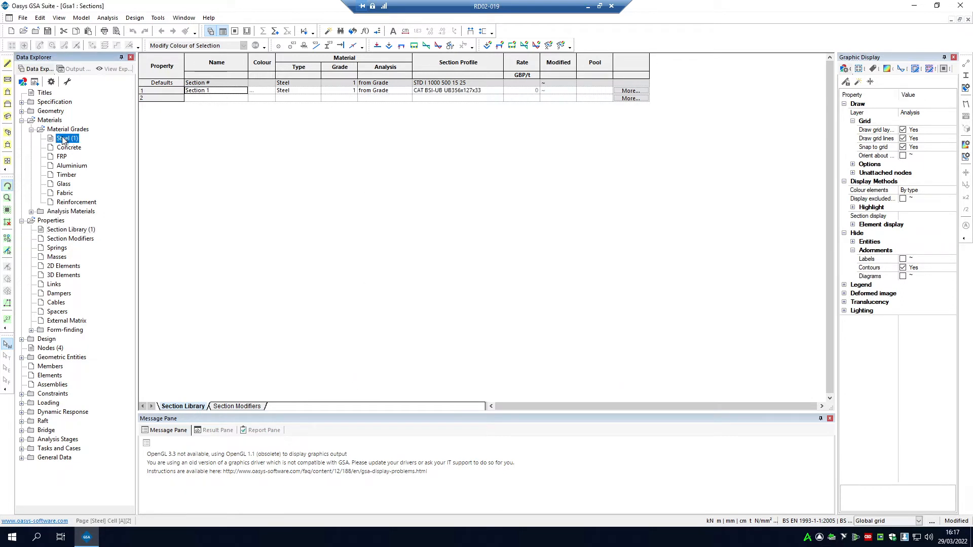
pyautogui.click(64, 229)
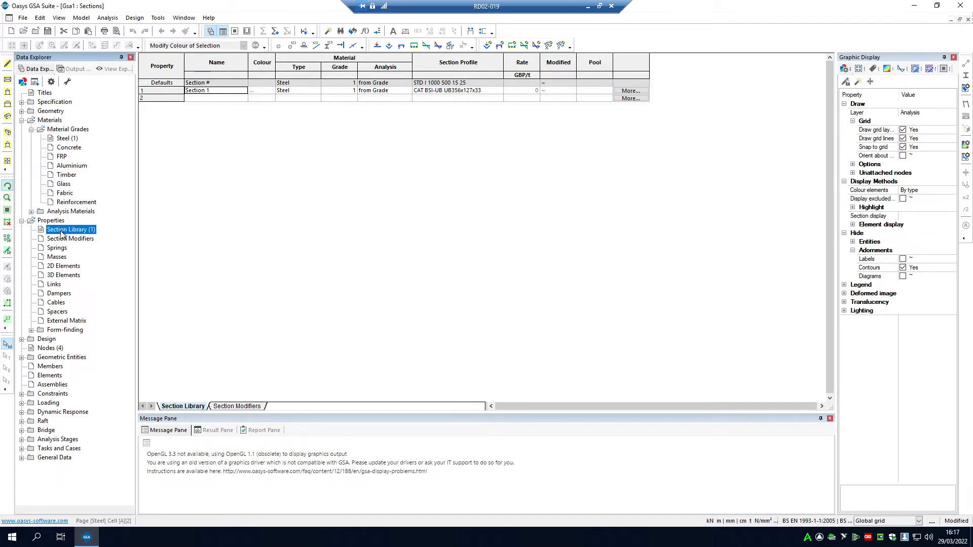
pyautogui.click(51, 376)
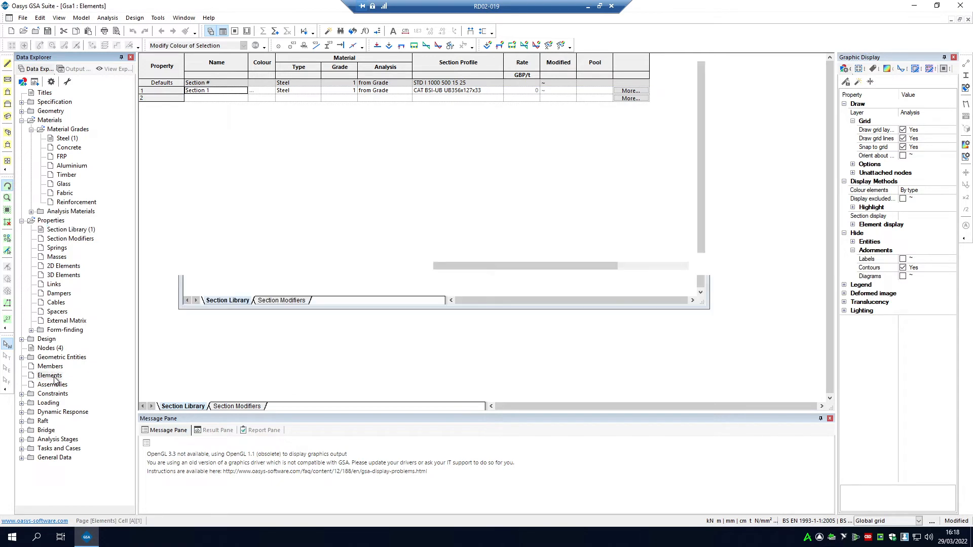
pyautogui.click(229, 91)
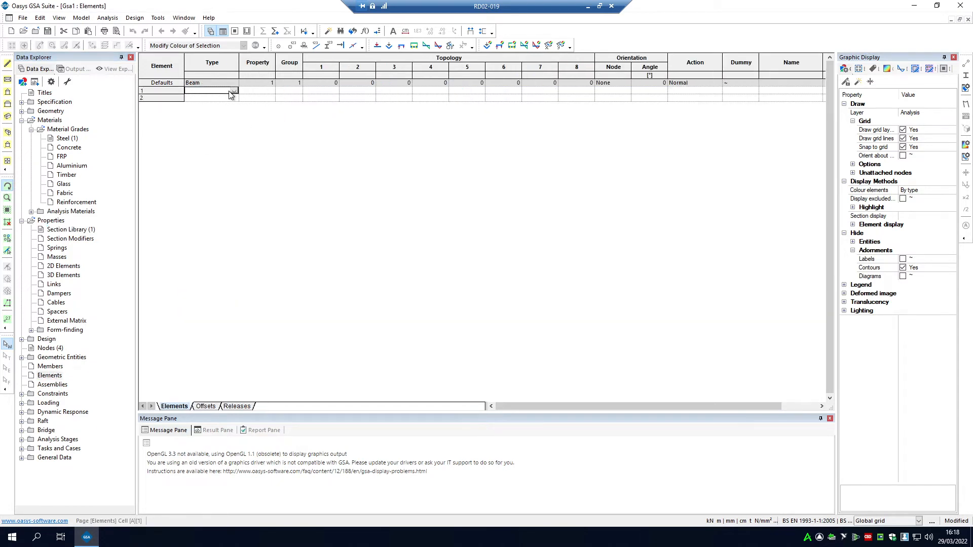
pyautogui.click(235, 90)
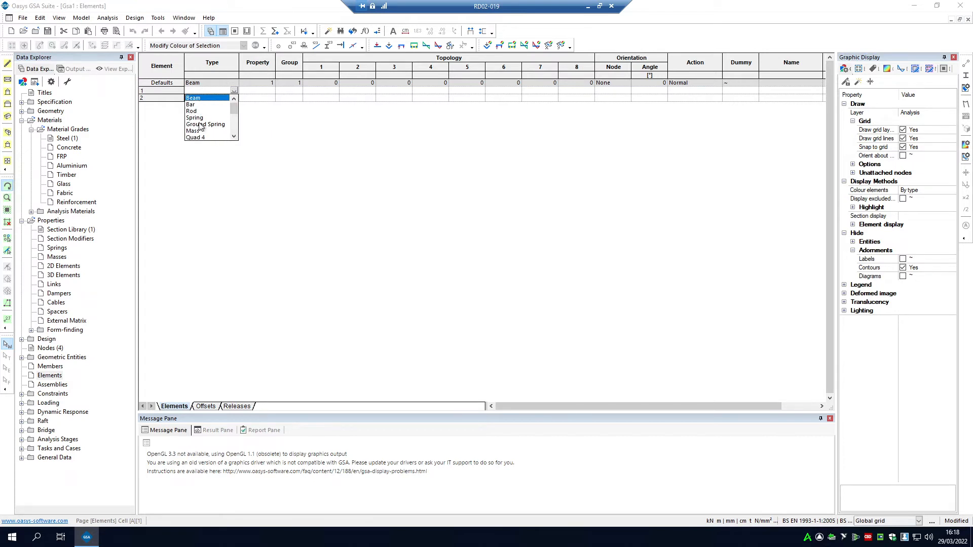
pyautogui.scroll(-3, 203, 119)
pyautogui.scroll(1, 202, 119)
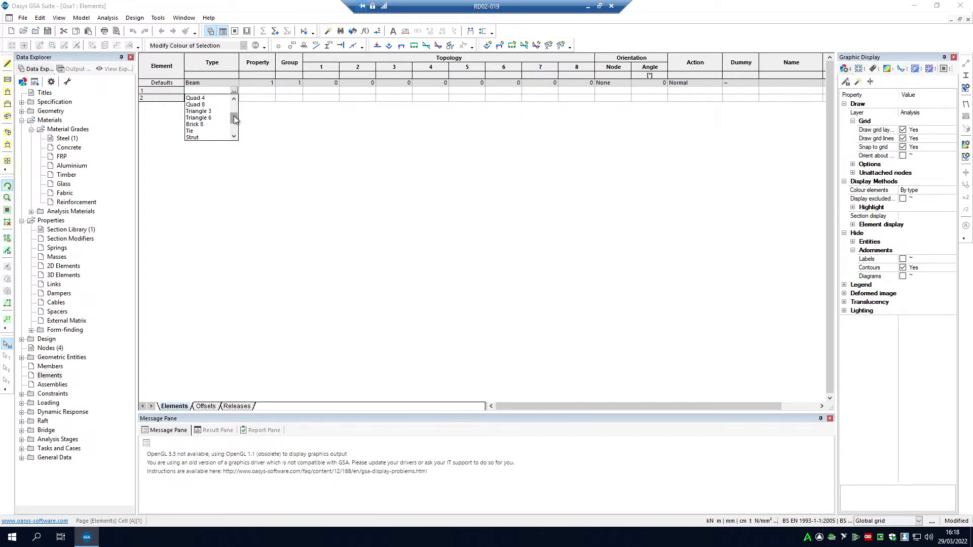
pyautogui.scroll(1, 236, 120)
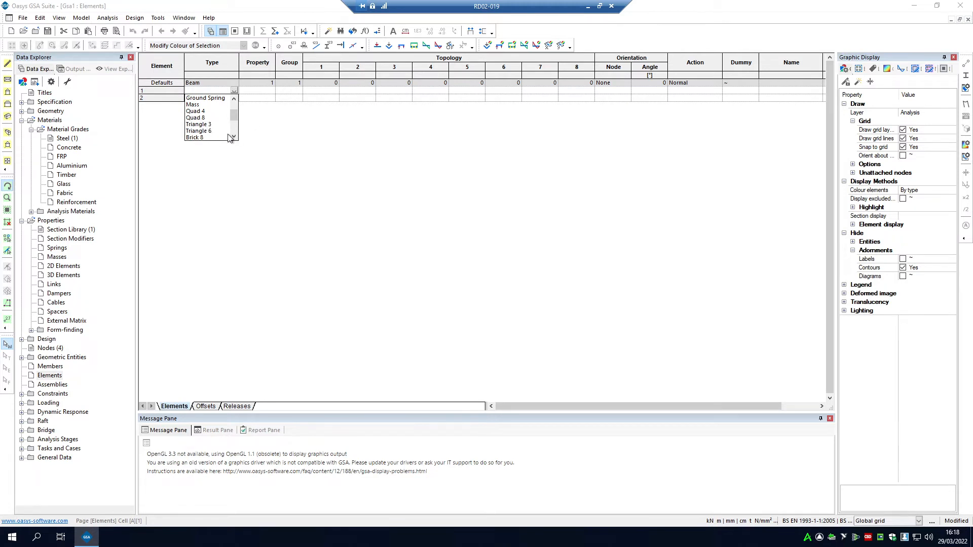
pyautogui.scroll(2, 207, 104)
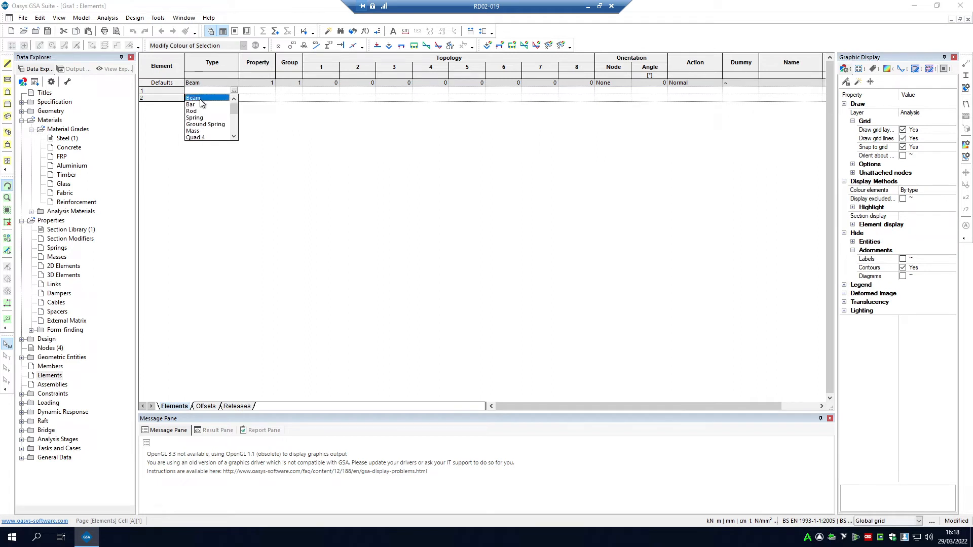
pyautogui.click(201, 98)
pyautogui.click(248, 92)
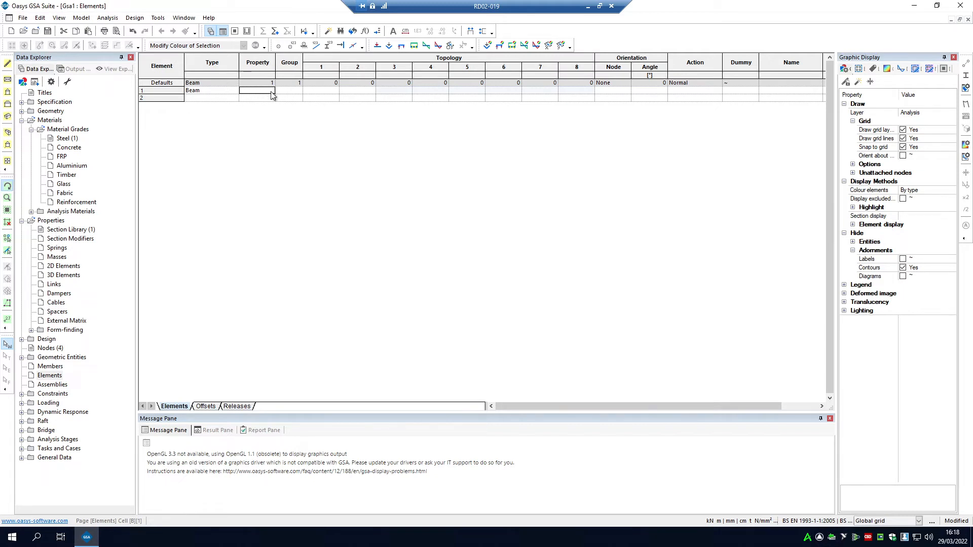
# Check the Section Library for element 1's property number and the Nodes table for the node numbers its topology needs
pyautogui.doubleClick(67, 229)
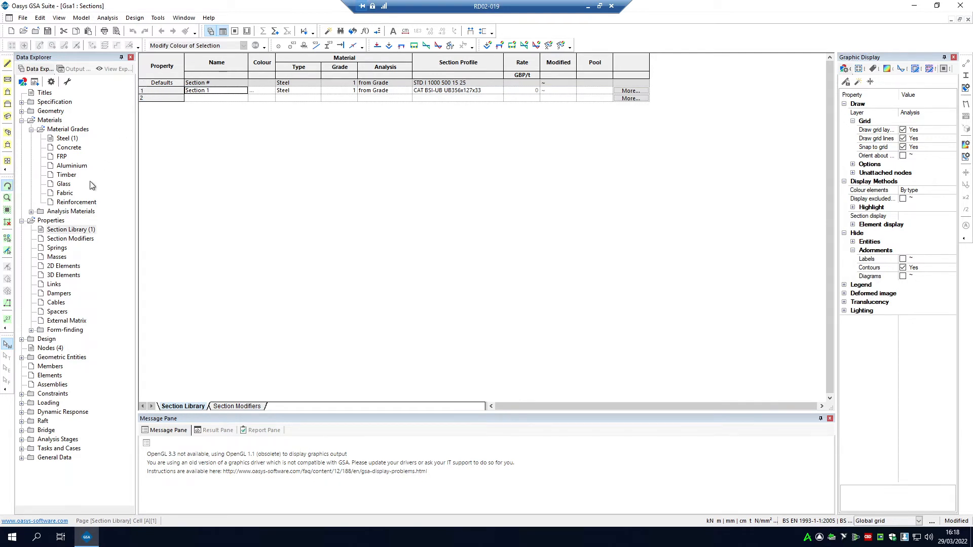
pyautogui.doubleClick(49, 376)
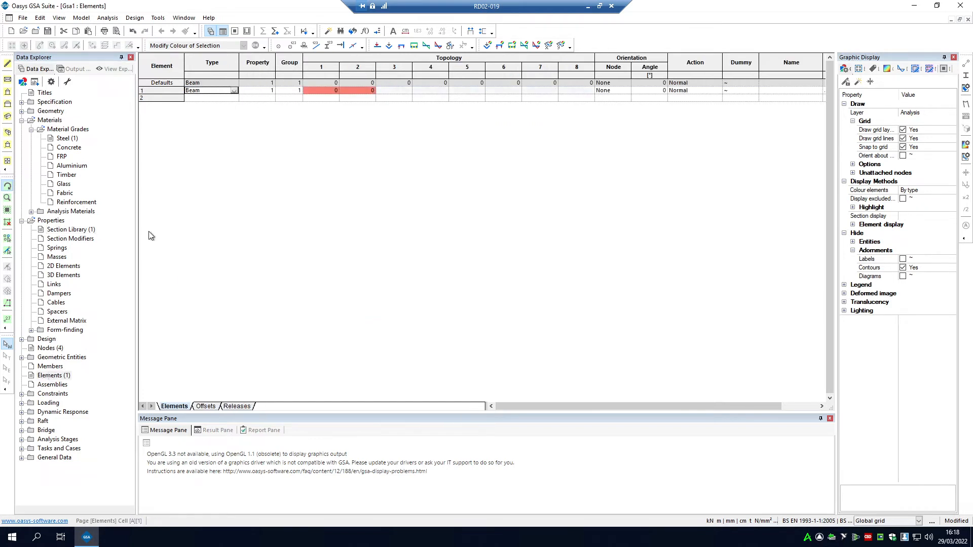
pyautogui.click(272, 92)
pyautogui.click(315, 92)
pyautogui.click(347, 91)
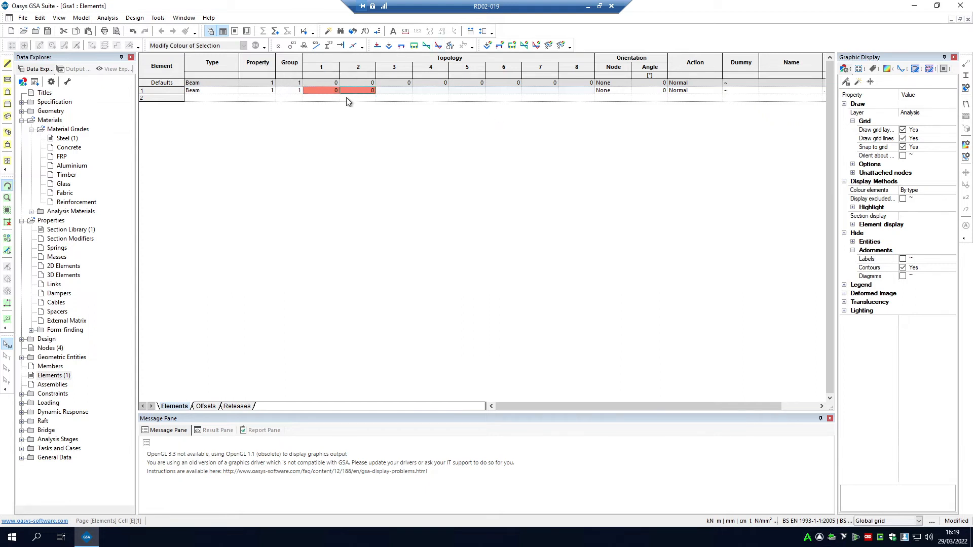
pyautogui.click(320, 93)
pyautogui.doubleClick(47, 342)
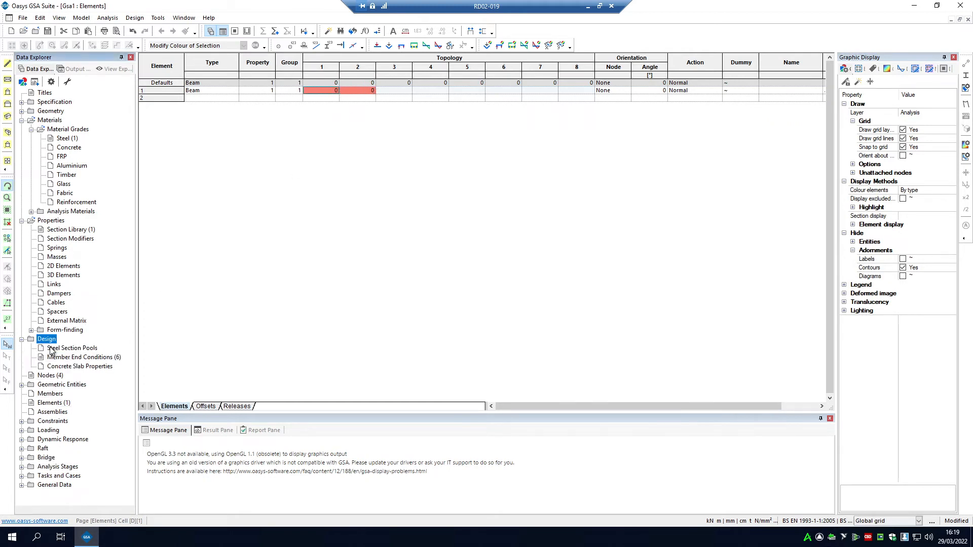
pyautogui.click(22, 339)
pyautogui.click(48, 346)
pyautogui.doubleClick(49, 349)
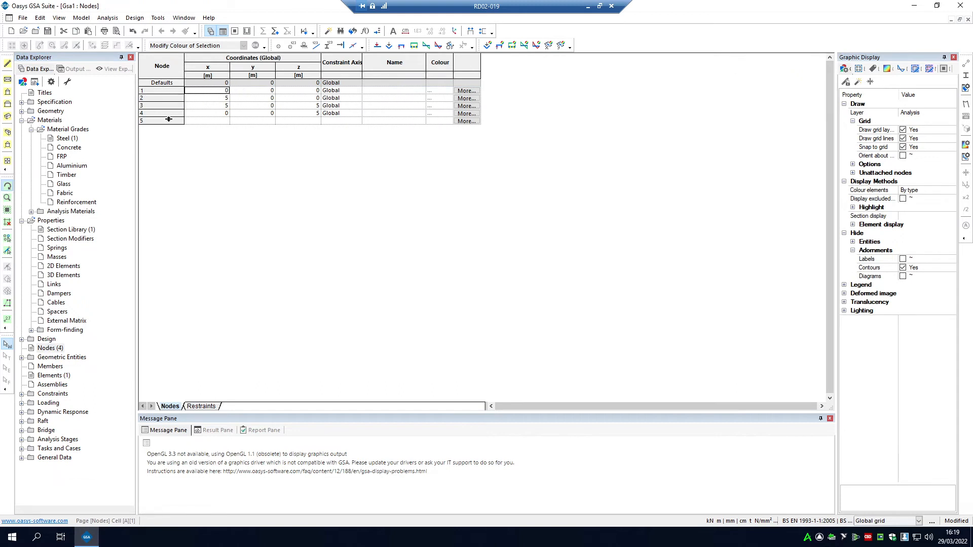
pyautogui.doubleClick(50, 376)
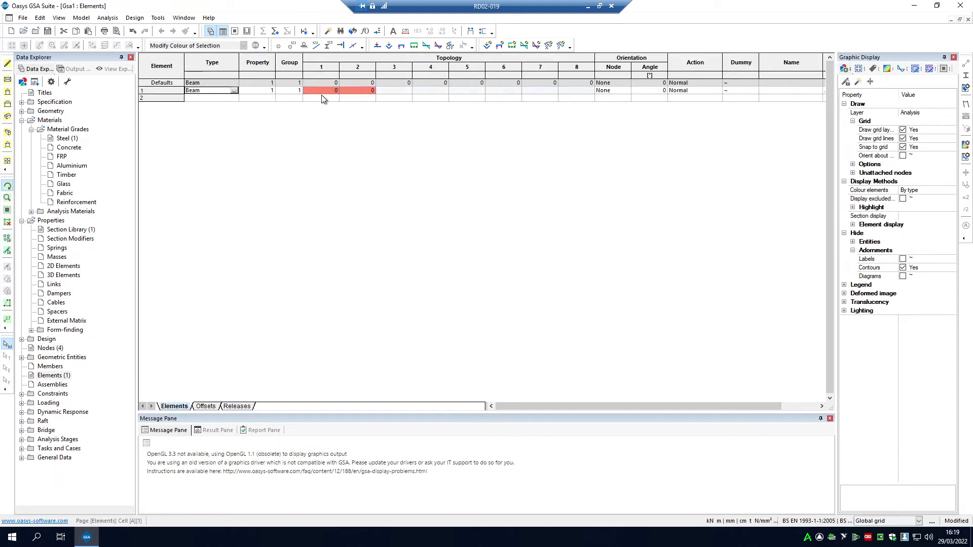
# Set element 1's topology to nodes 1 and 4, checking the node layout in the graphic view and the Nodes table
pyautogui.write('1')
pyautogui.click(326, 91)
pyautogui.click(8, 117)
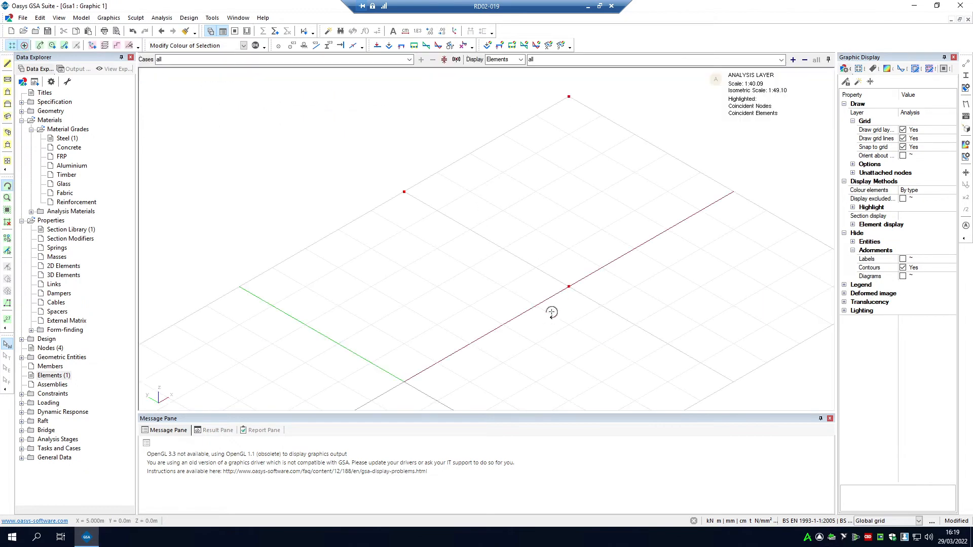
pyautogui.moveTo(552, 312); pyautogui.dragTo(421, 361)
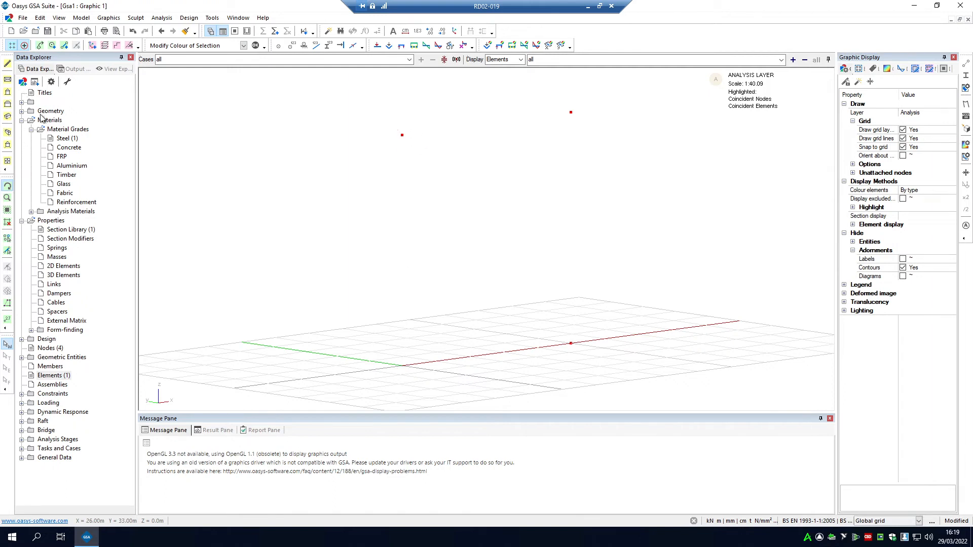
pyautogui.doubleClick(50, 348)
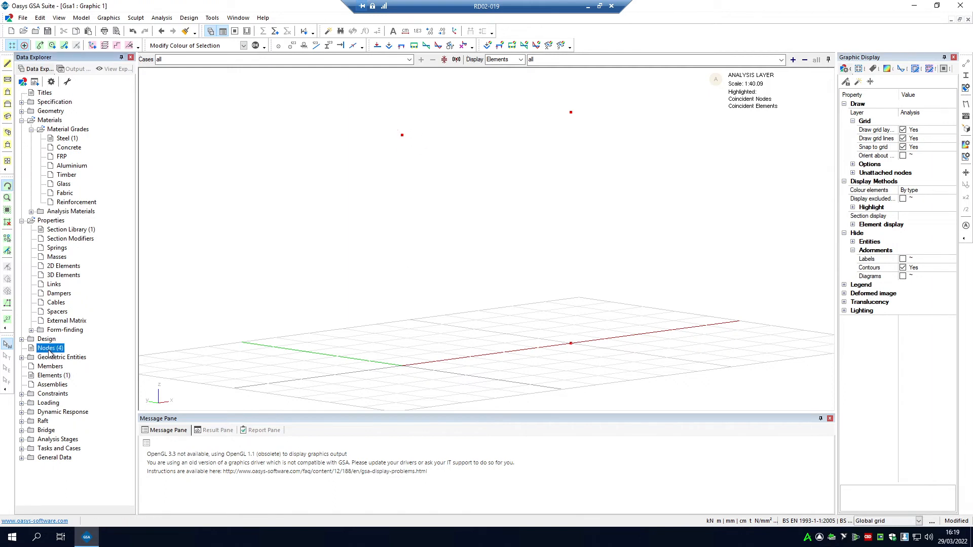
pyautogui.click(171, 113)
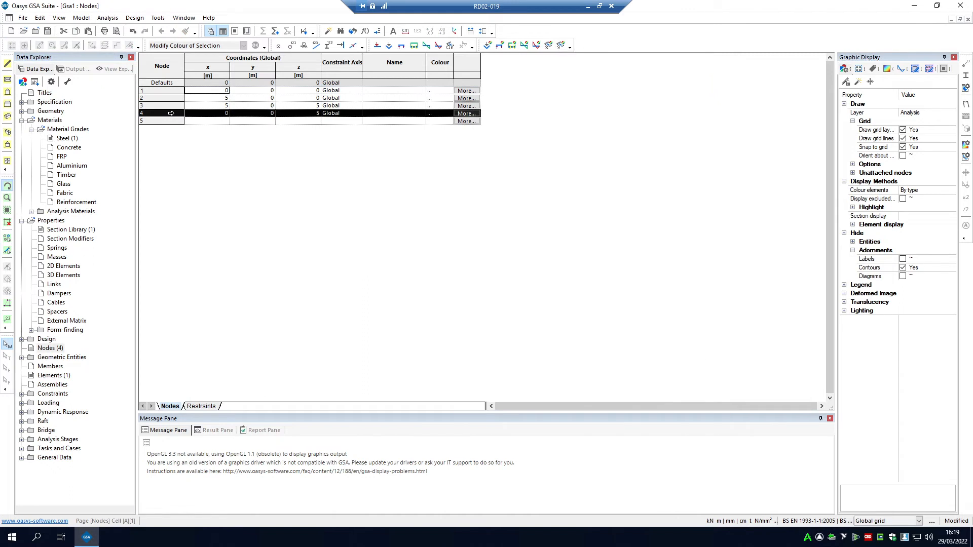
pyautogui.doubleClick(53, 376)
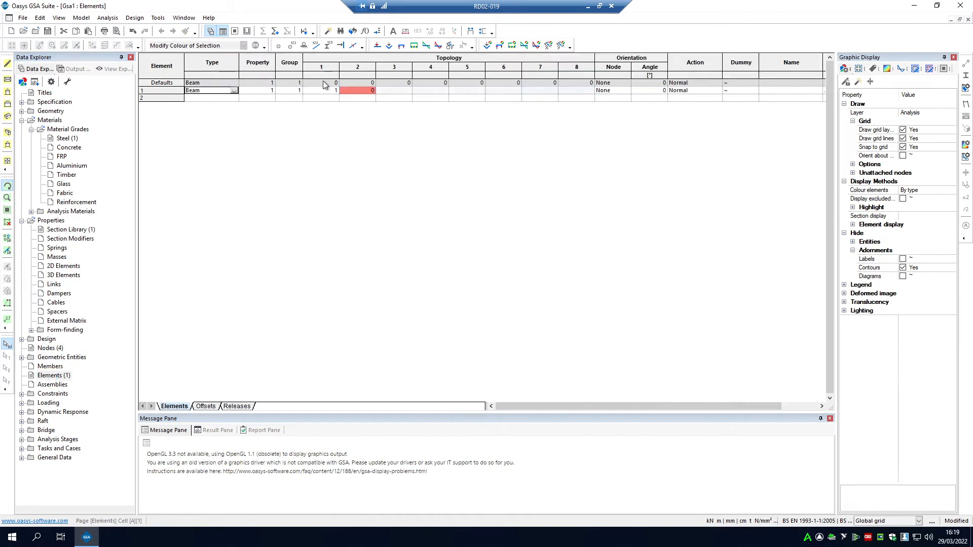
pyautogui.click(347, 91)
pyautogui.click(365, 97)
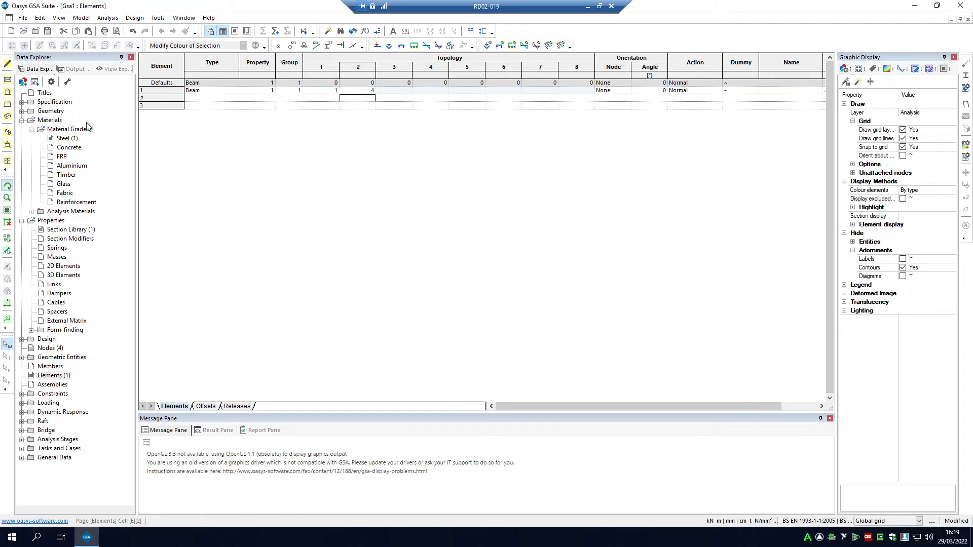
# Show element 1 in the graphic view in perspective and turn on the section display
pyautogui.click(10, 106)
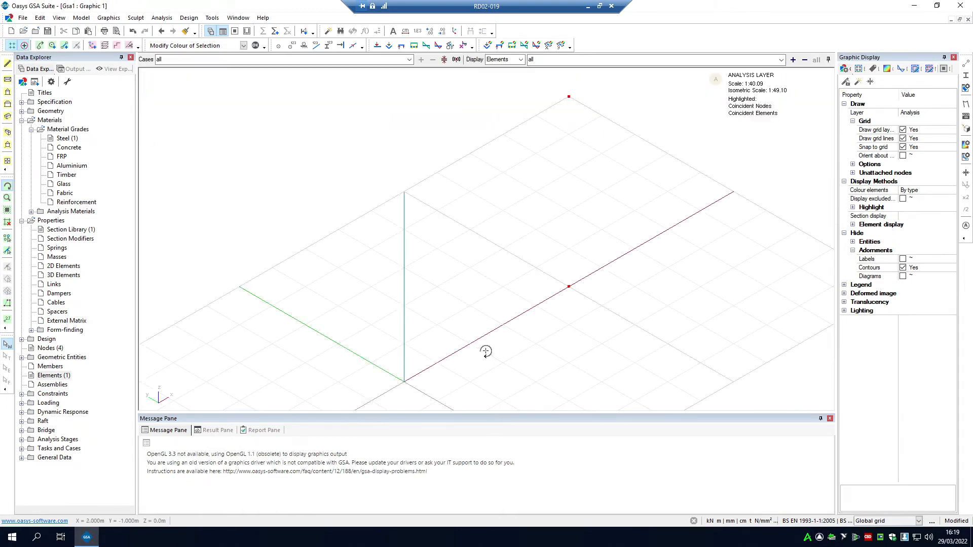
pyautogui.moveTo(489, 348); pyautogui.dragTo(476, 327)
pyautogui.moveTo(446, 245); pyautogui.dragTo(401, 331)
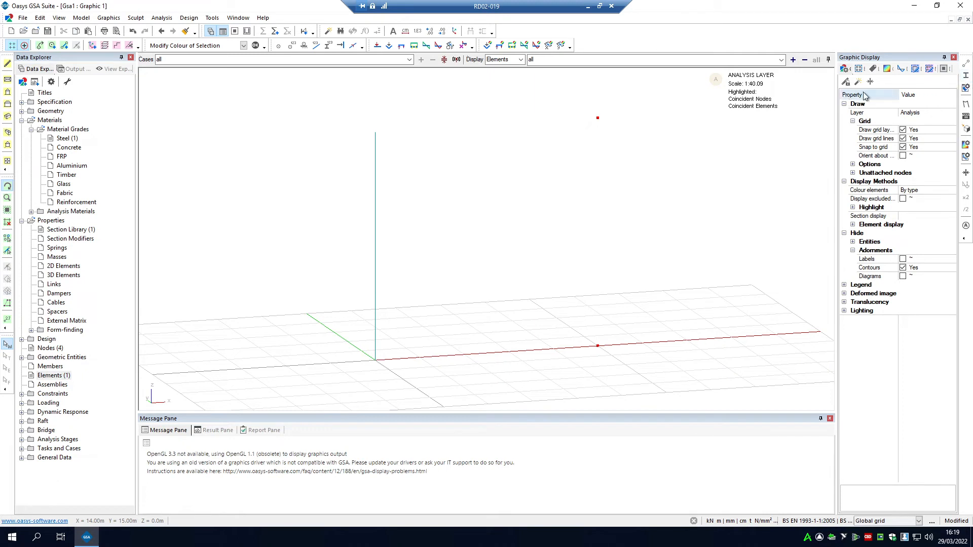
pyautogui.click(967, 78)
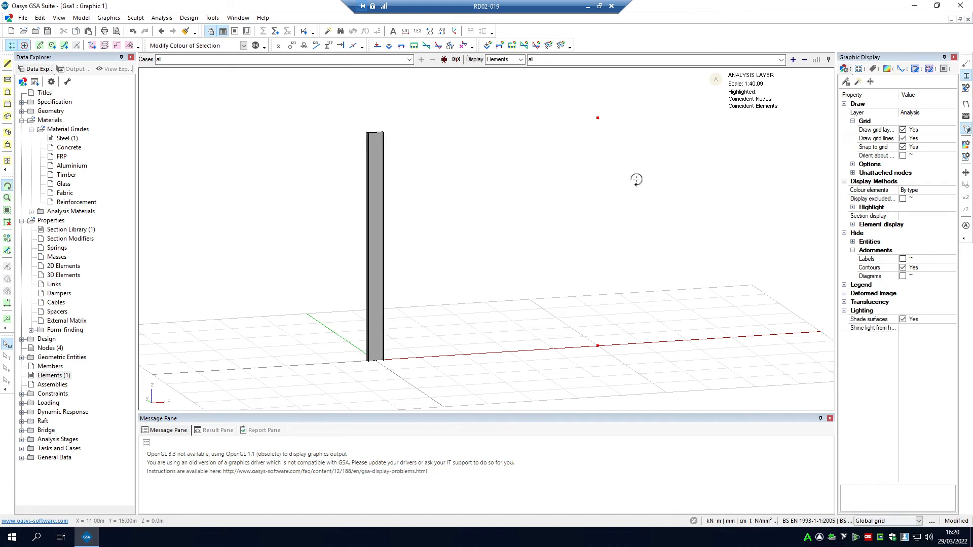
# Examine the orientation and I-shaped cross-section of the column, including its upper end
pyautogui.moveTo(636, 179)
pyautogui.mouseDown()
pyautogui.moveTo(649, 202)
pyautogui.moveTo(557, 275)
pyautogui.mouseUp()
pyautogui.scroll(-4, 398, 242)
pyautogui.scroll(6, 398, 250)
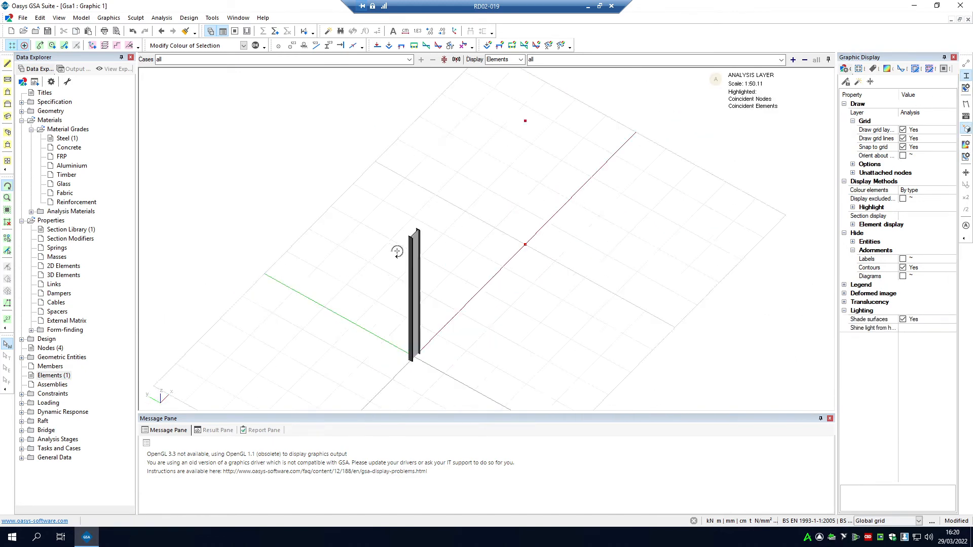
pyautogui.scroll(5, 446, 184)
pyautogui.scroll(3, 360, 298)
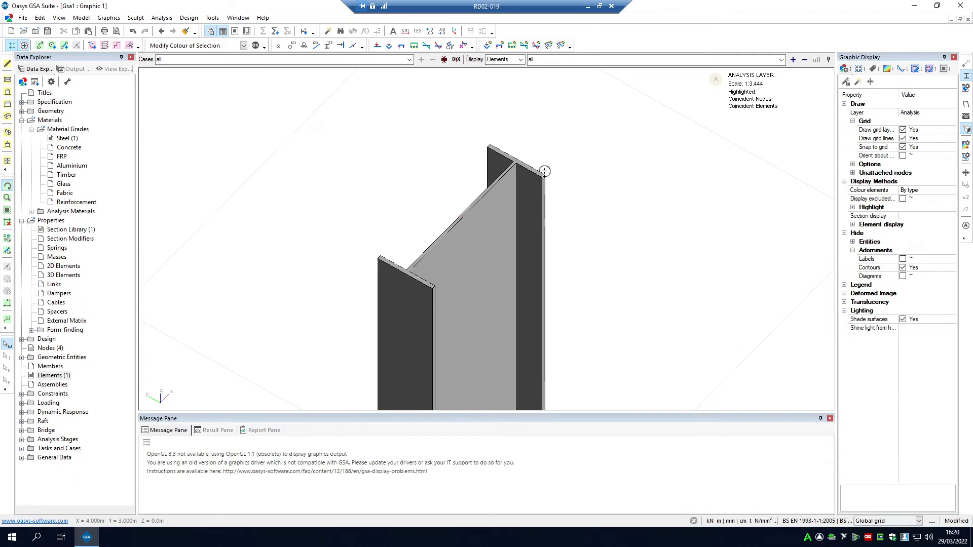
pyautogui.scroll(-10, 534, 333)
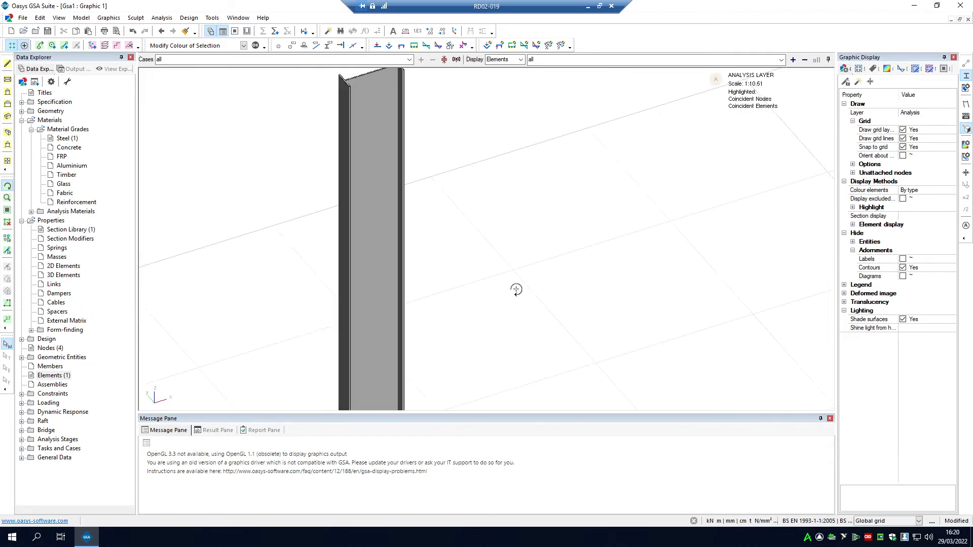
pyautogui.scroll(1, 427, 310)
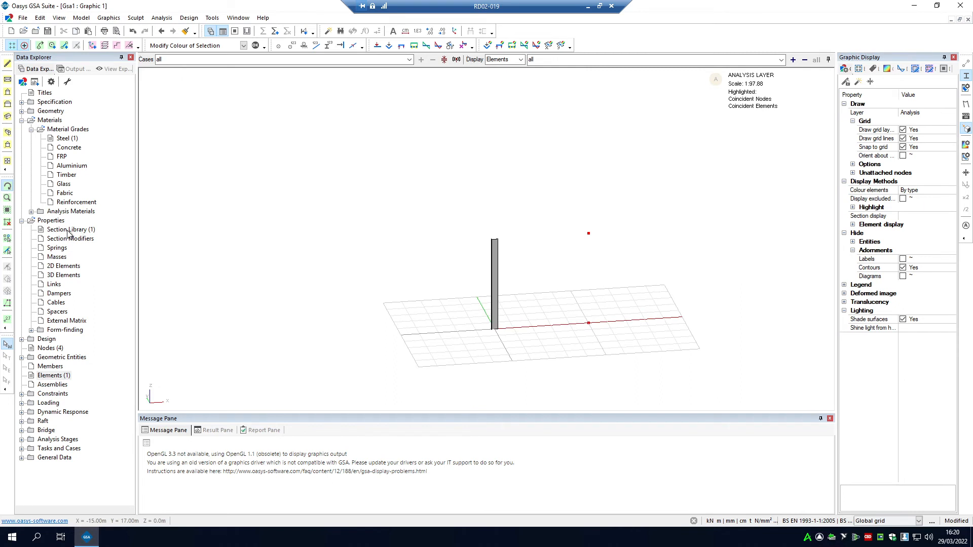
pyautogui.scroll(3, 522, 288)
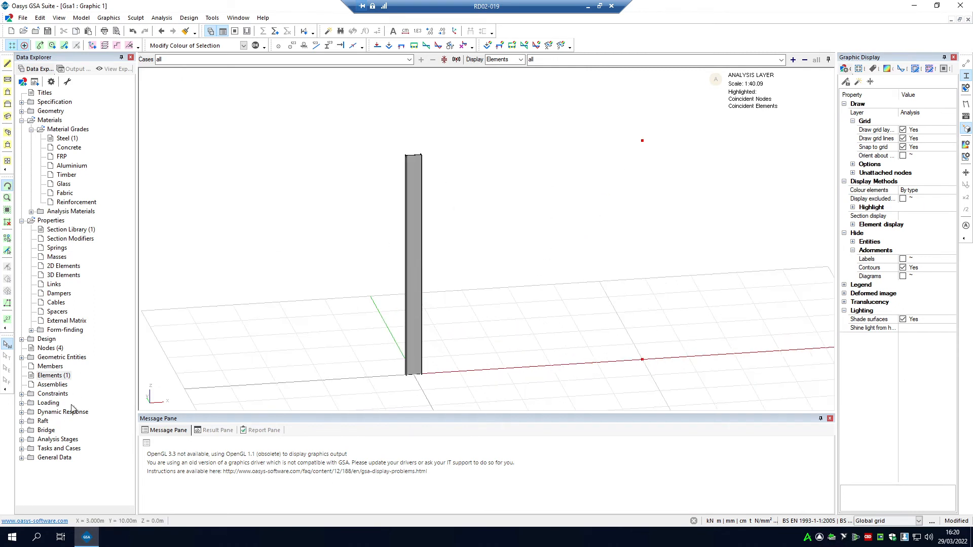
# Return to the Elements table and set the type of element 2 to Beam
pyautogui.doubleClick(50, 376)
pyautogui.click(223, 98)
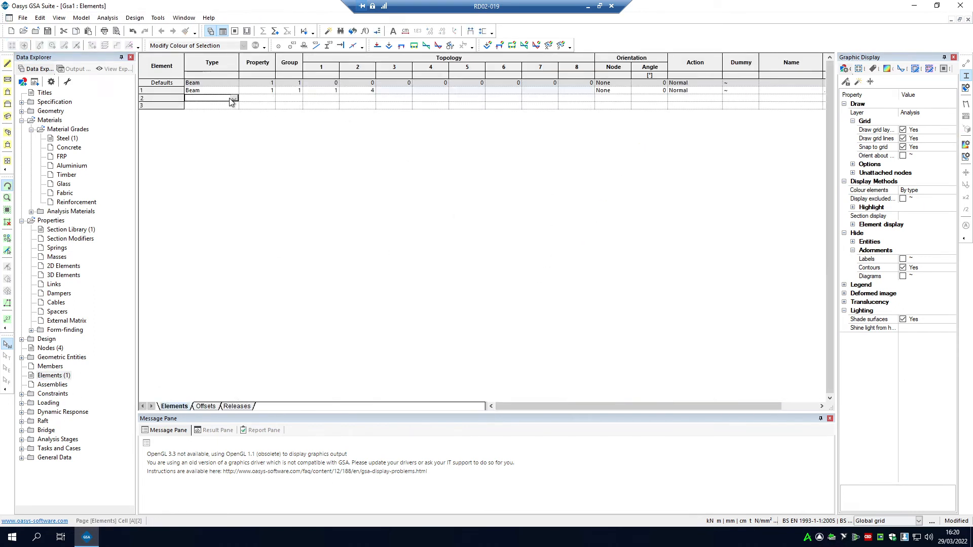
pyautogui.click(234, 98)
pyautogui.click(204, 113)
pyautogui.click(234, 98)
pyautogui.click(205, 105)
# Give element 2 property 1, group 1 and first topology node 4
pyautogui.click(272, 98)
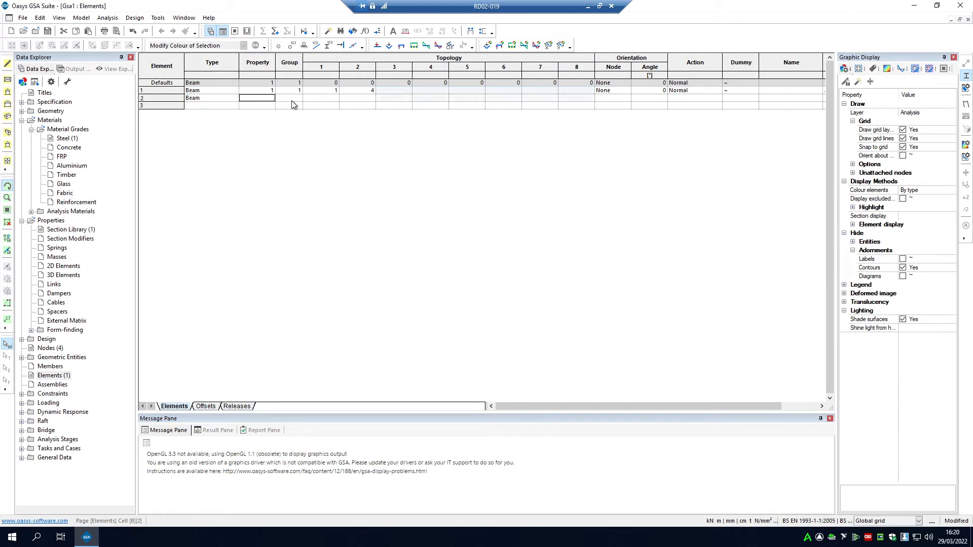
pyautogui.write('1')
pyautogui.click(290, 98)
pyautogui.write('1')
pyautogui.click(312, 97)
pyautogui.write('4')
# Check the Nodes table for the beam's far end and set element 2's second topology node to 3
pyautogui.click(364, 98)
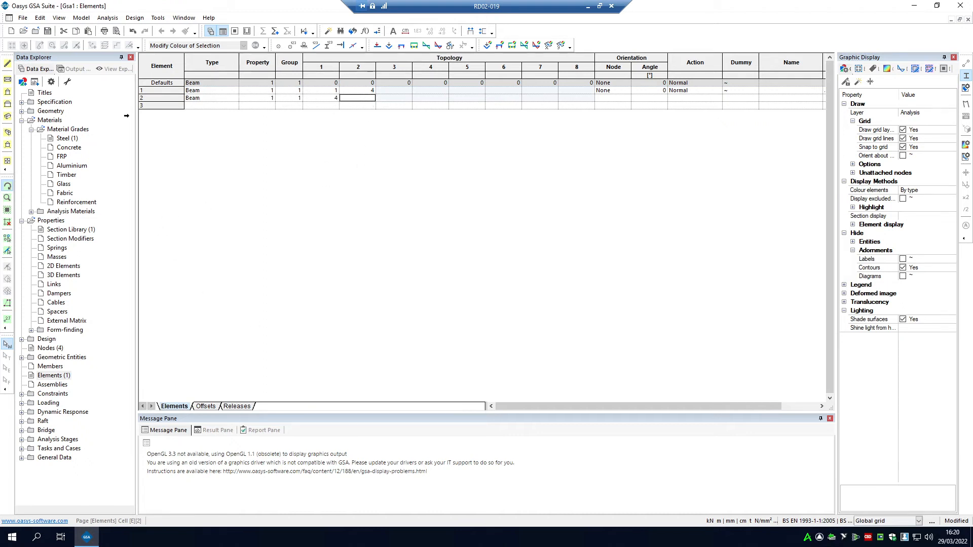
pyautogui.doubleClick(50, 347)
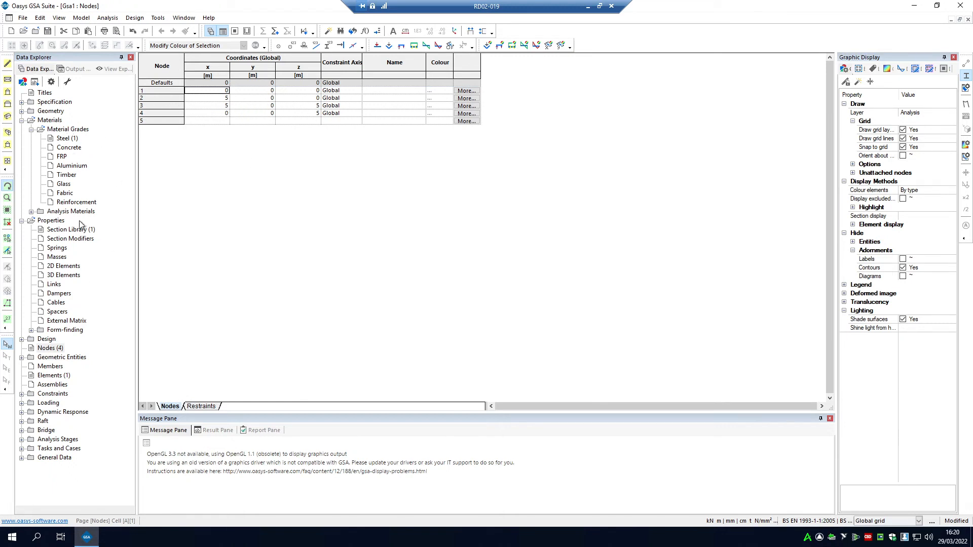
pyautogui.doubleClick(51, 376)
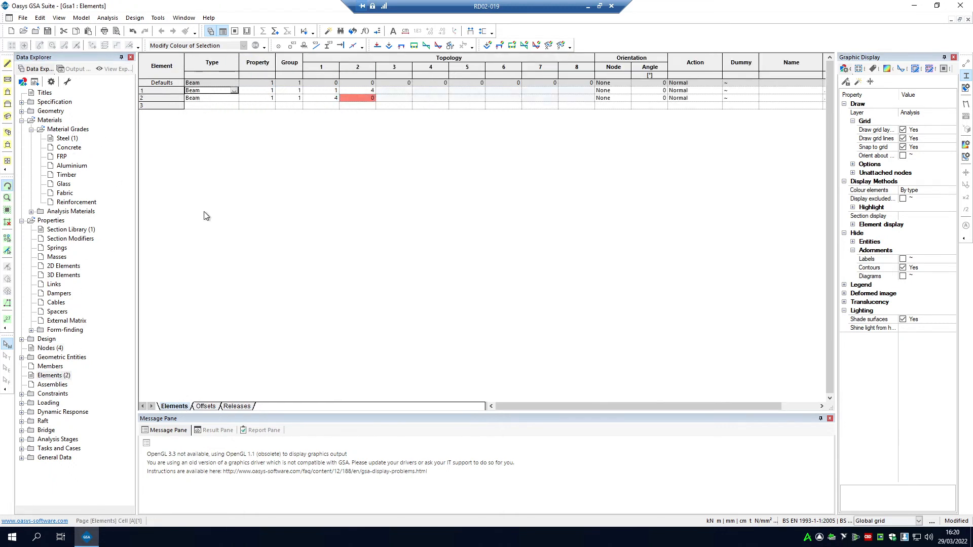
pyautogui.click(357, 100)
# Add element 3 as a Beam with property 1 and group 1
pyautogui.click(230, 108)
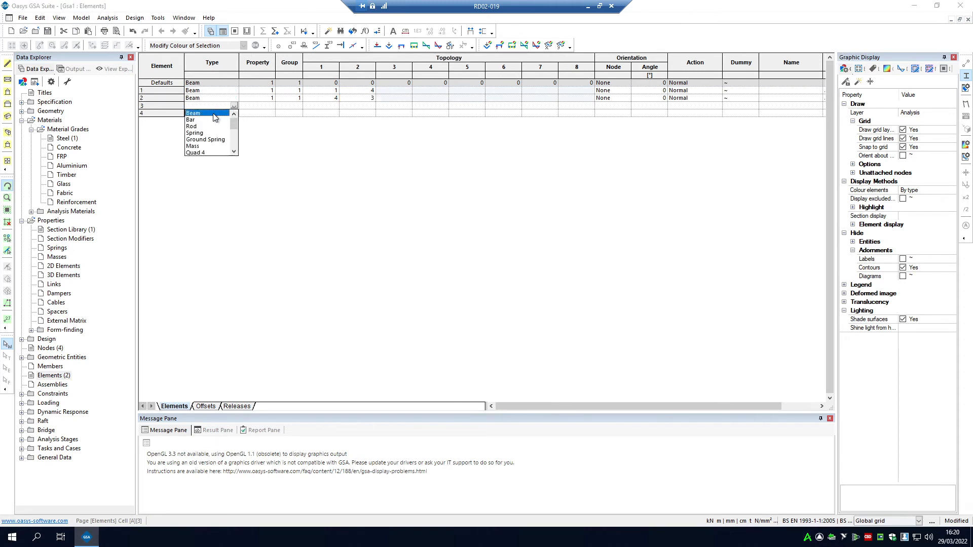
pyautogui.click(220, 114)
pyautogui.click(270, 107)
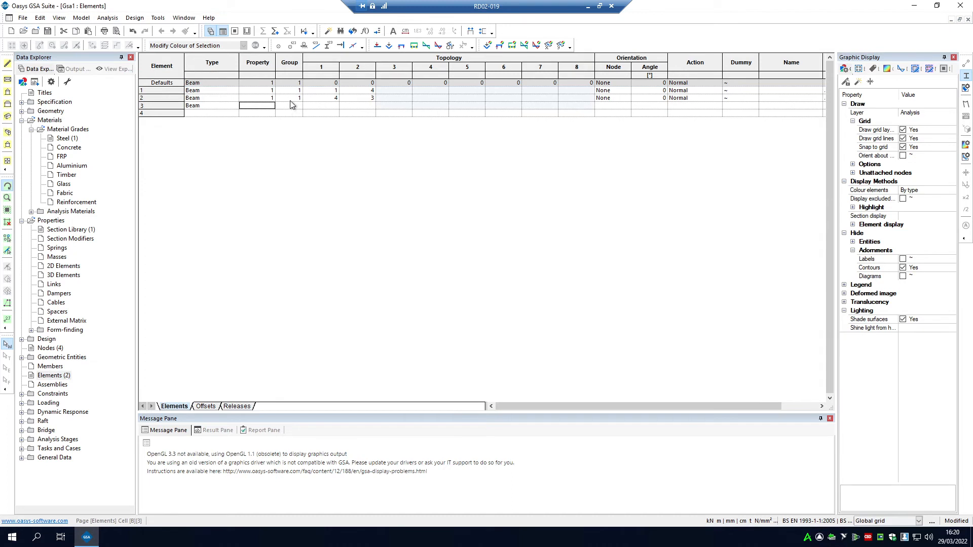
pyautogui.write('1')
pyautogui.click(290, 105)
pyautogui.write('1')
# Set element 3's topology to nodes 3 and 2
pyautogui.click(317, 104)
pyautogui.write('3')
pyautogui.click(356, 106)
pyautogui.write('2')
pyautogui.press('Return')
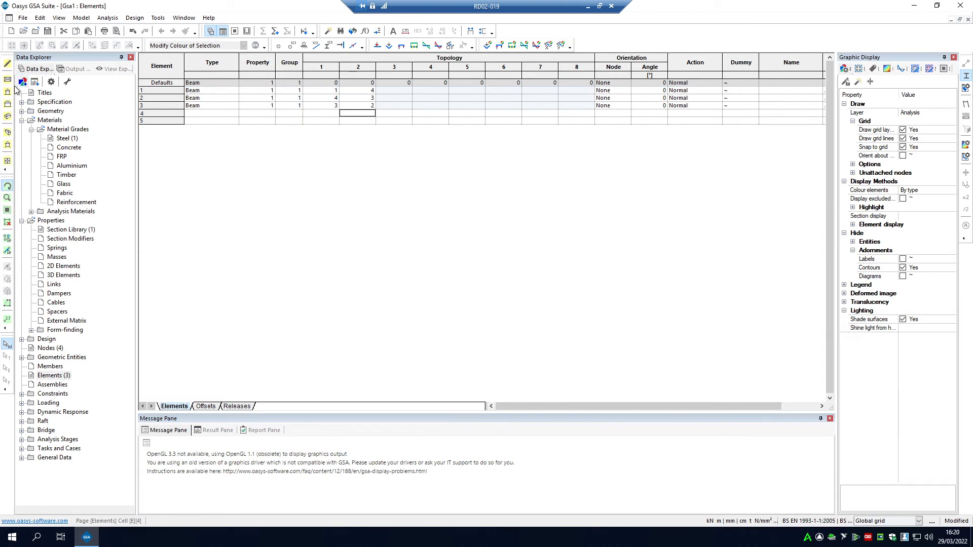
# Examine the three-element portal frame in the graphic view, including the joint between the beam and a column
pyautogui.click(8, 116)
pyautogui.moveTo(462, 319); pyautogui.dragTo(432, 297)
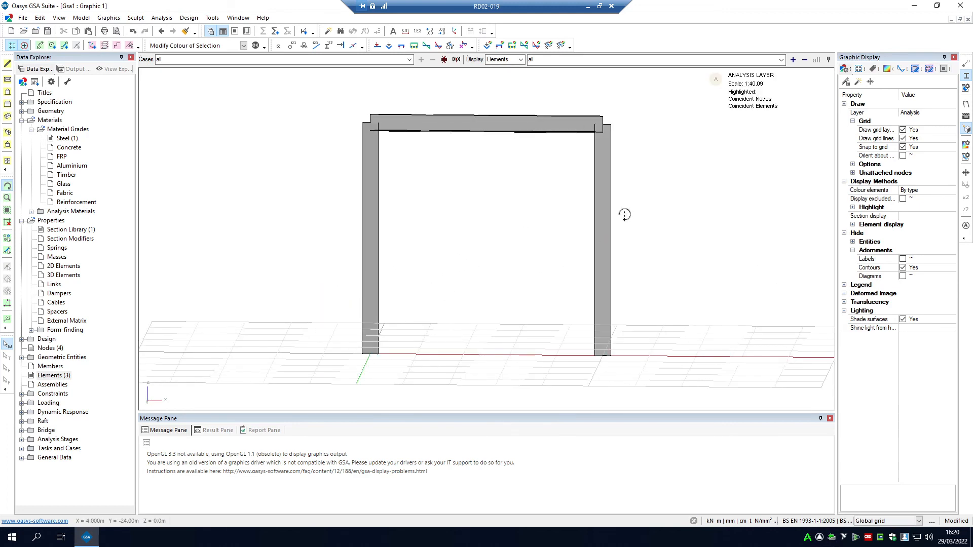
pyautogui.moveTo(623, 211); pyautogui.dragTo(593, 213)
pyautogui.scroll(5, 563, 161)
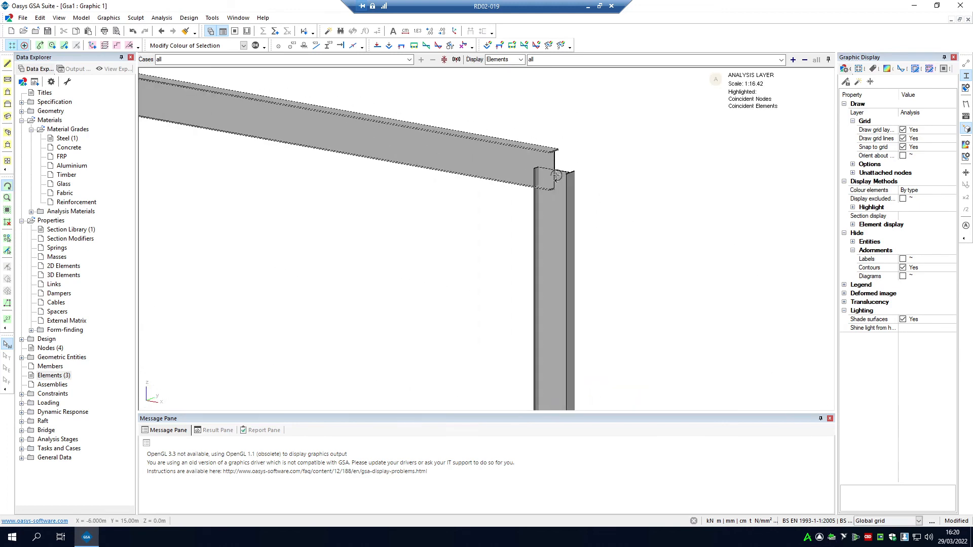
pyautogui.scroll(-5, 556, 175)
pyautogui.scroll(8, 556, 176)
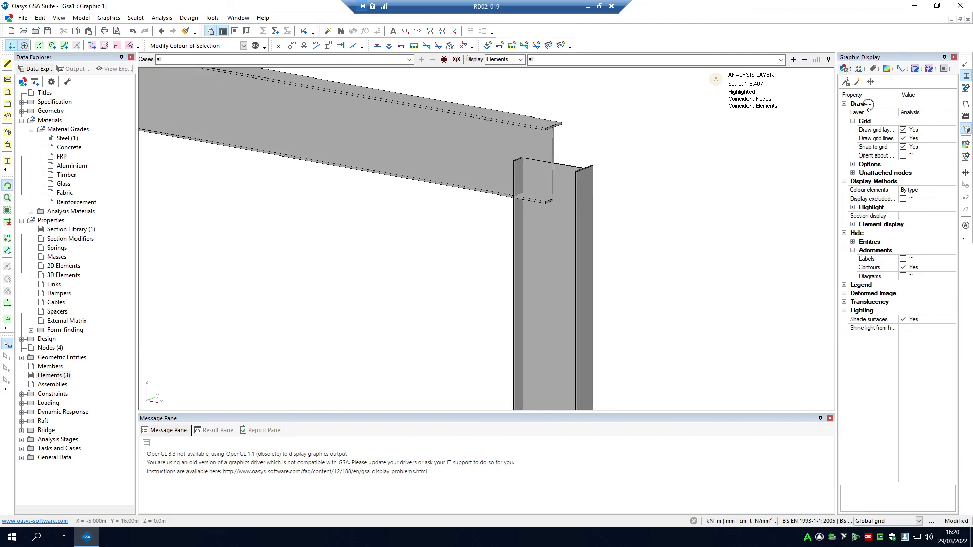
# Compare the frame's centreline and section displays, first at the beam-column joint and again on the whole frame, ending with sections shown
pyautogui.click(965, 76)
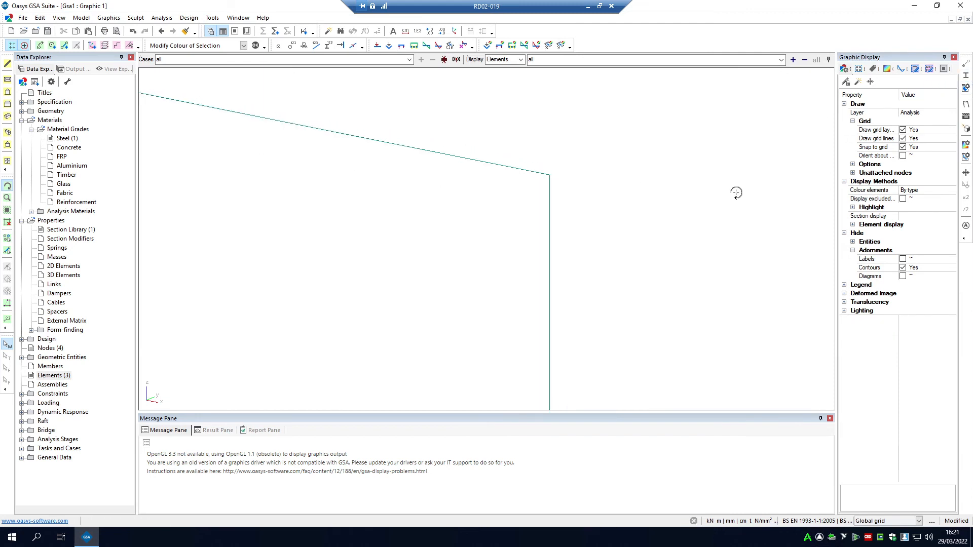
pyautogui.click(966, 76)
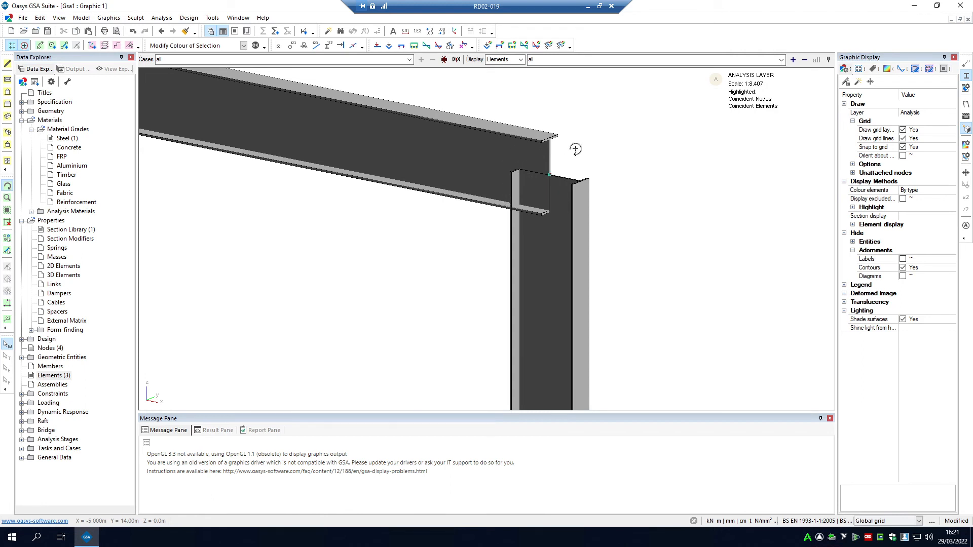
pyautogui.click(966, 76)
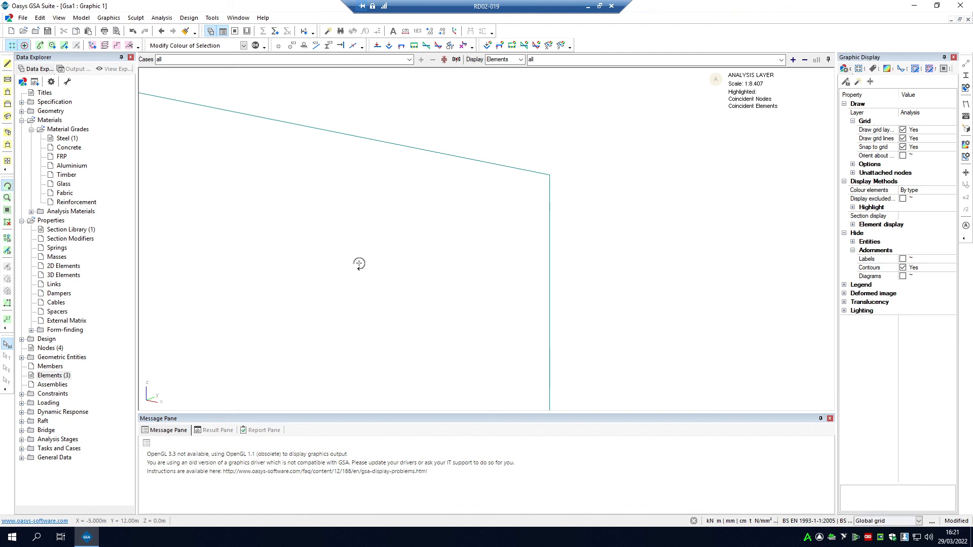
pyautogui.moveTo(360, 263)
pyautogui.mouseDown()
pyautogui.moveTo(393, 254)
pyautogui.moveTo(402, 233)
pyautogui.moveTo(445, 202)
pyautogui.moveTo(458, 267)
pyautogui.moveTo(491, 257)
pyautogui.moveTo(397, 267)
pyautogui.moveTo(473, 258)
pyautogui.moveTo(488, 186)
pyautogui.moveTo(479, 184)
pyautogui.moveTo(365, 288)
pyautogui.moveTo(361, 309)
pyautogui.moveTo(445, 230)
pyautogui.moveTo(431, 223)
pyautogui.moveTo(428, 183)
pyautogui.moveTo(348, 174)
pyautogui.moveTo(551, 247)
pyautogui.moveTo(522, 239)
pyautogui.moveTo(861, 102)
pyautogui.mouseUp()
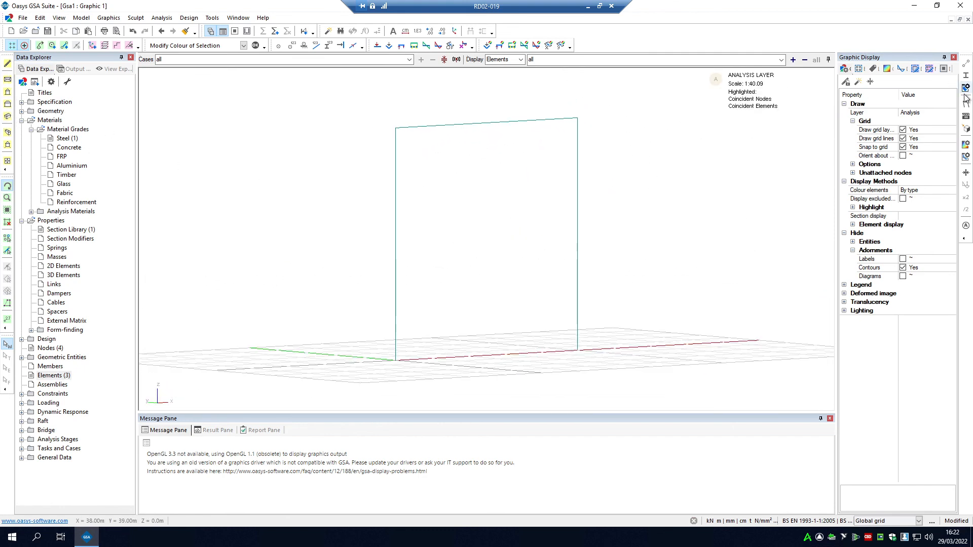
pyautogui.click(966, 76)
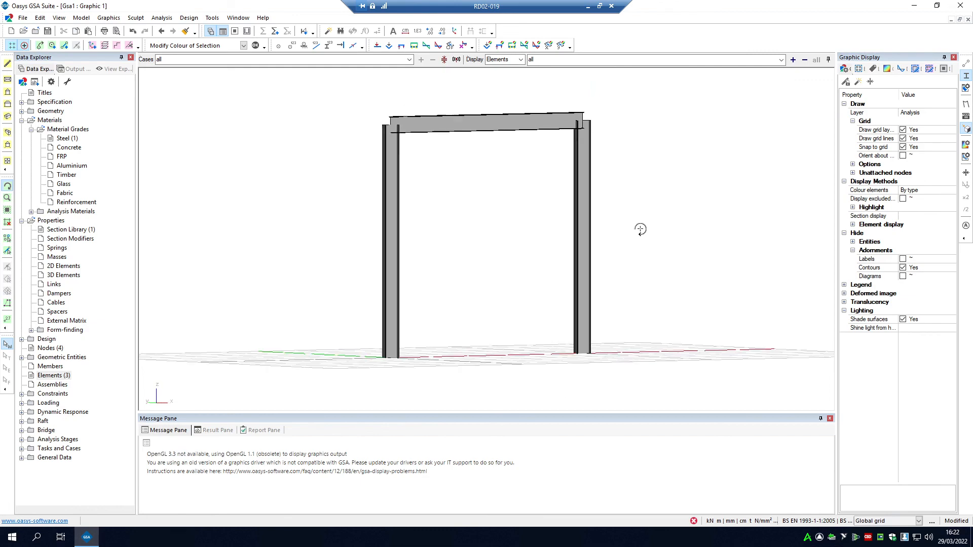